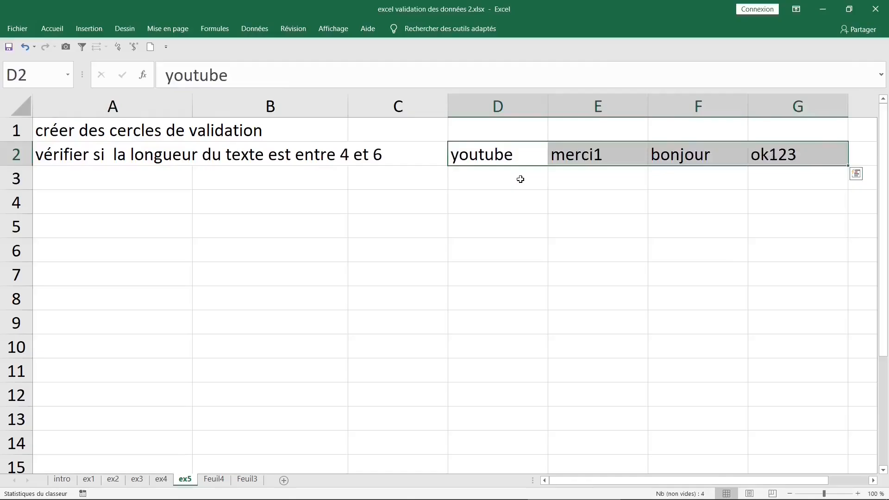
- Start a data validation rule on cells D2:G2 that allows only text length (Longueur du texte)
left_click(521, 179)
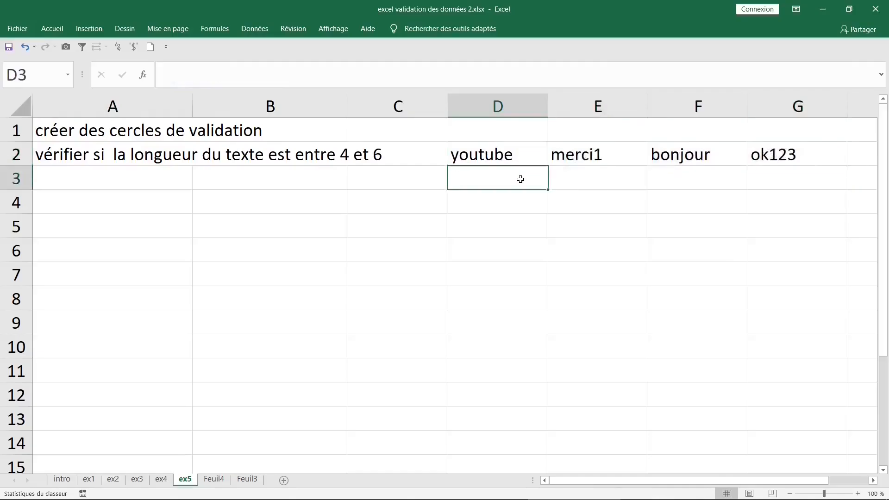
left_click_drag(492, 155, 766, 155)
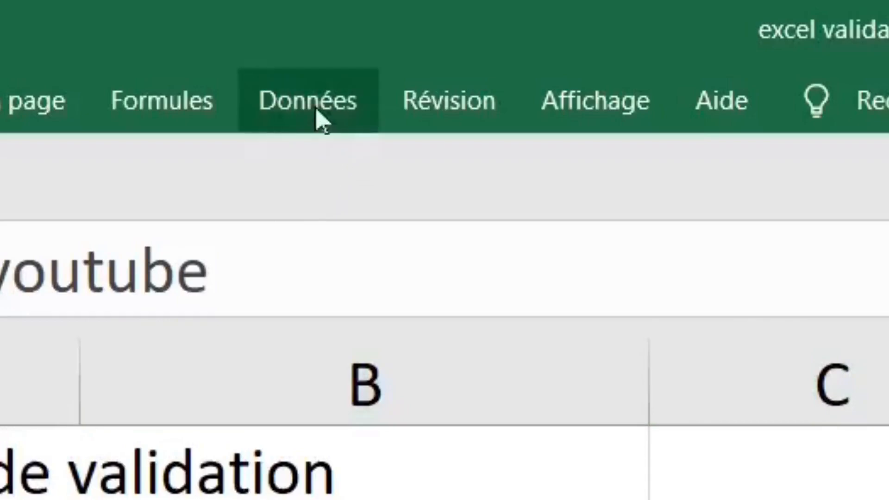
left_click(320, 119)
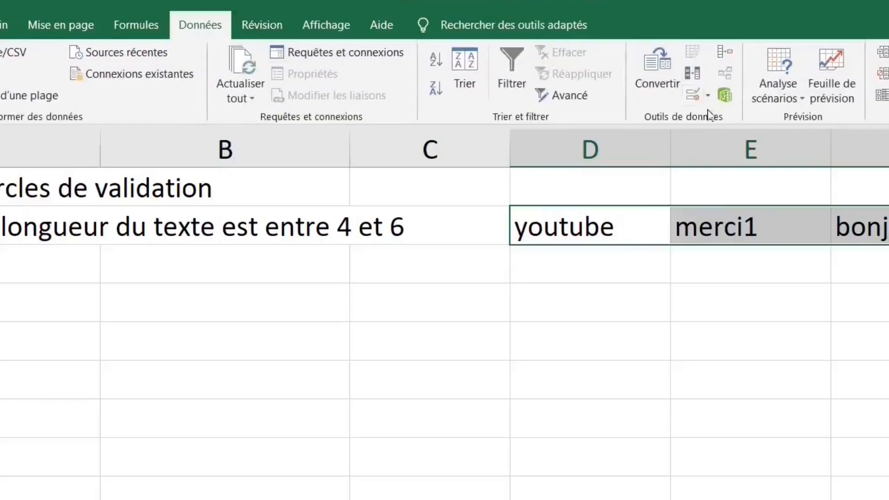
left_click(692, 98)
left_click(461, 287)
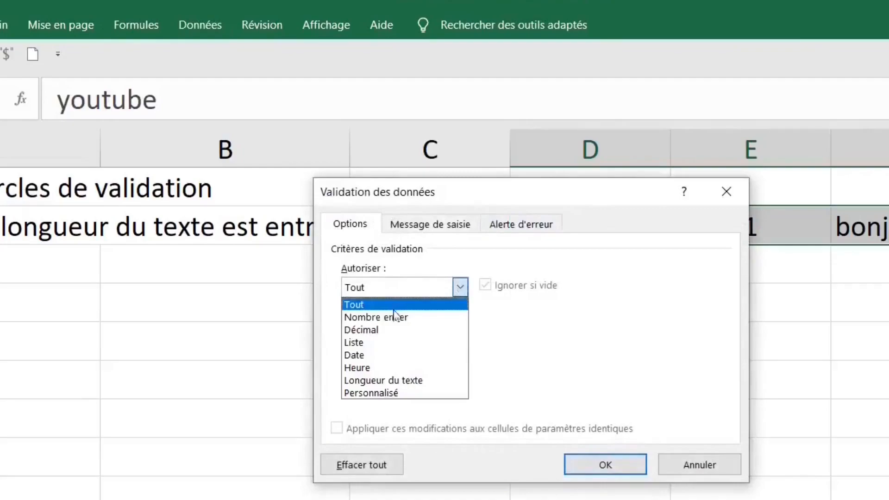
left_click(436, 380)
- Set the rule's minimum length to 4 and maximum to 6, and apply it to the cells
left_click(606, 366)
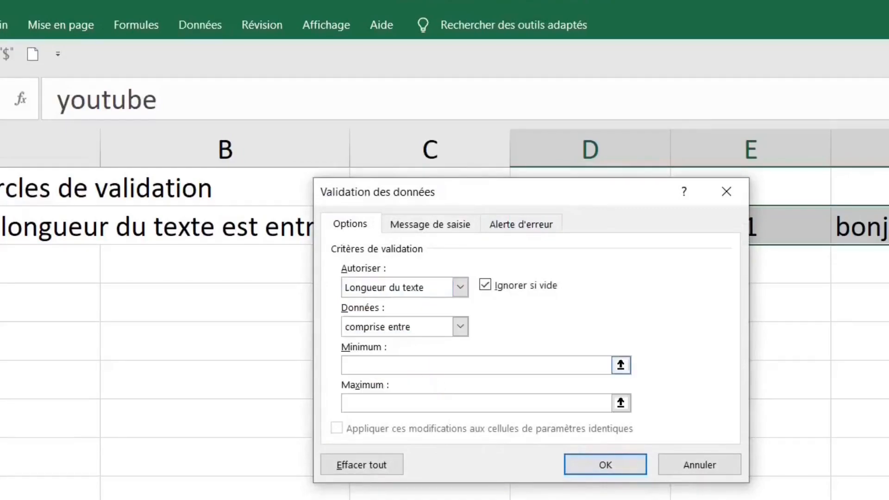
left_click_drag(486, 196, 593, 291)
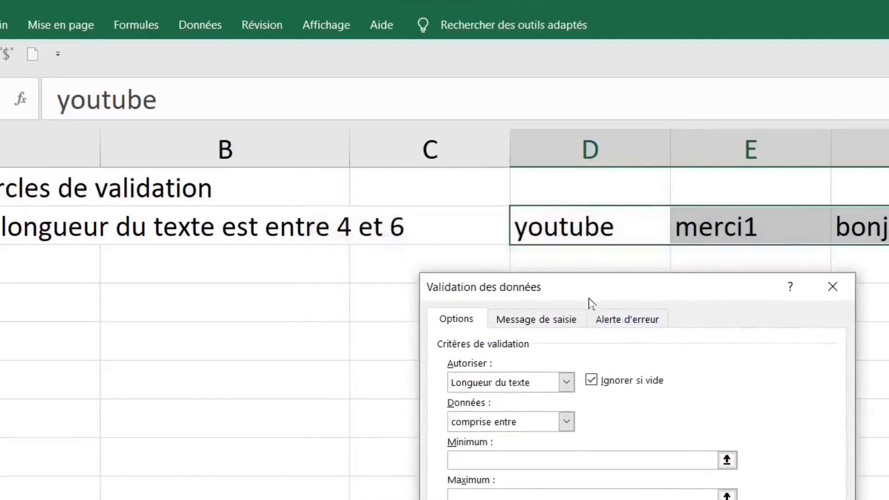
type("4")
key("Tab")
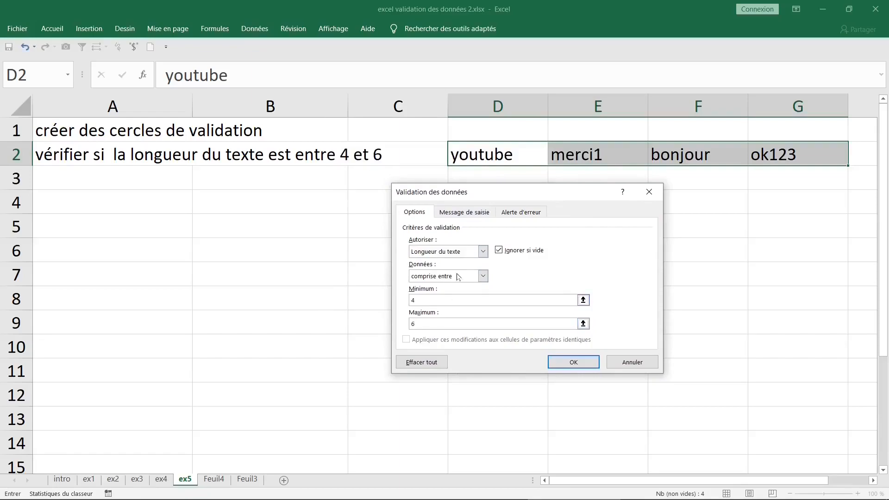
left_click_drag(490, 196, 480, 83)
left_click(554, 245)
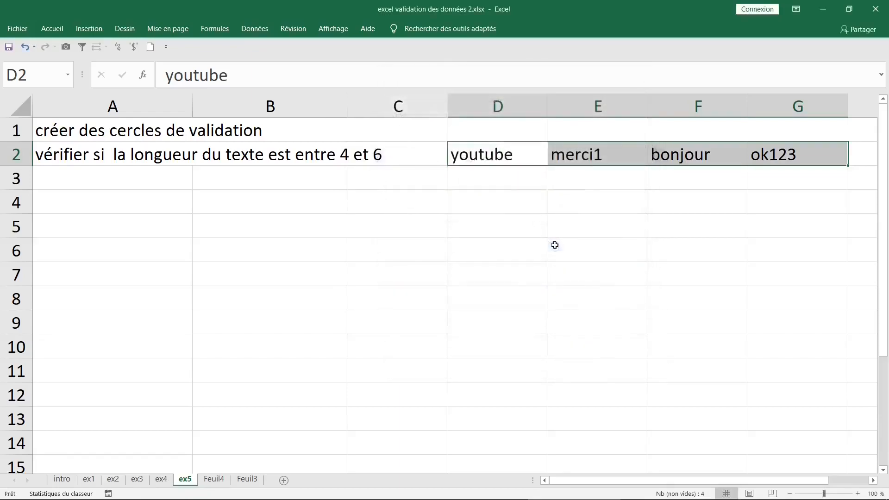
- Circle the invalid data in cells D2:G2 (Entourer les données non valides)
left_click(460, 235)
left_click(473, 155)
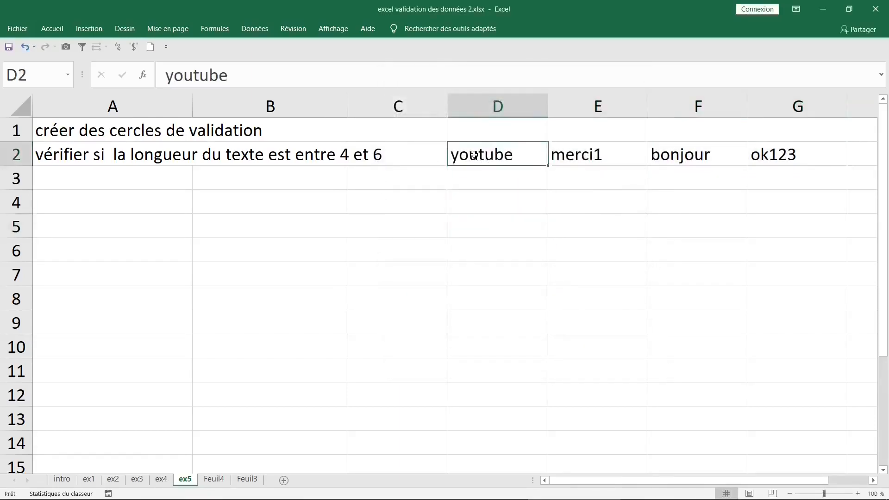
left_click_drag(518, 155, 753, 154)
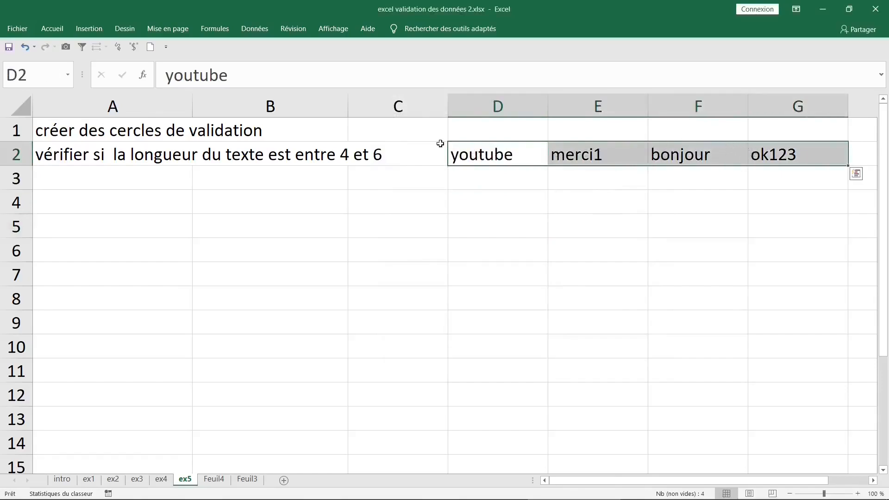
left_click(260, 29)
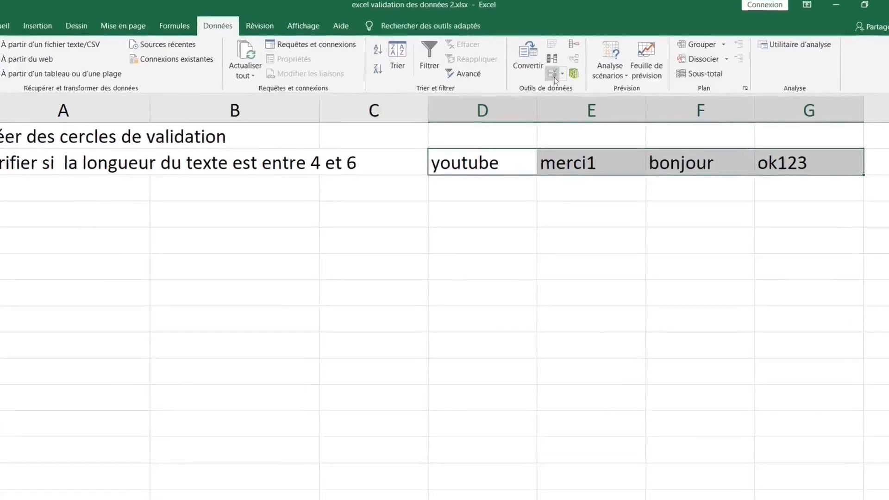
left_click(476, 86)
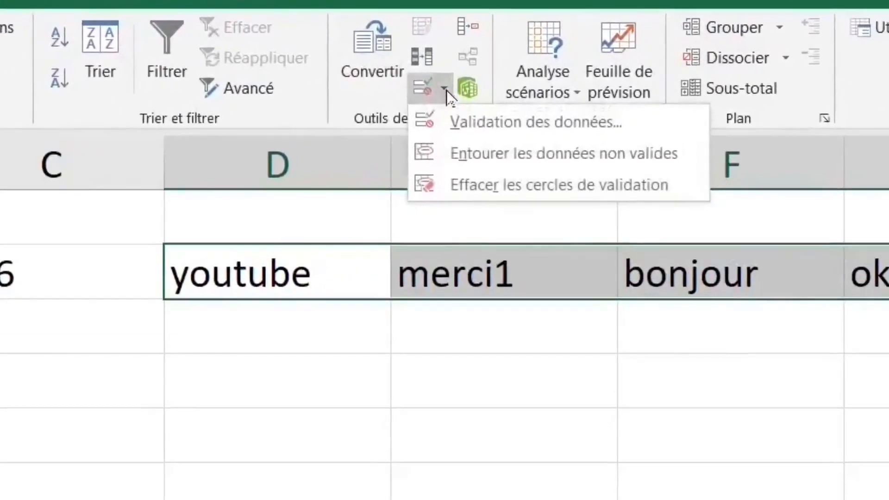
left_click(475, 86)
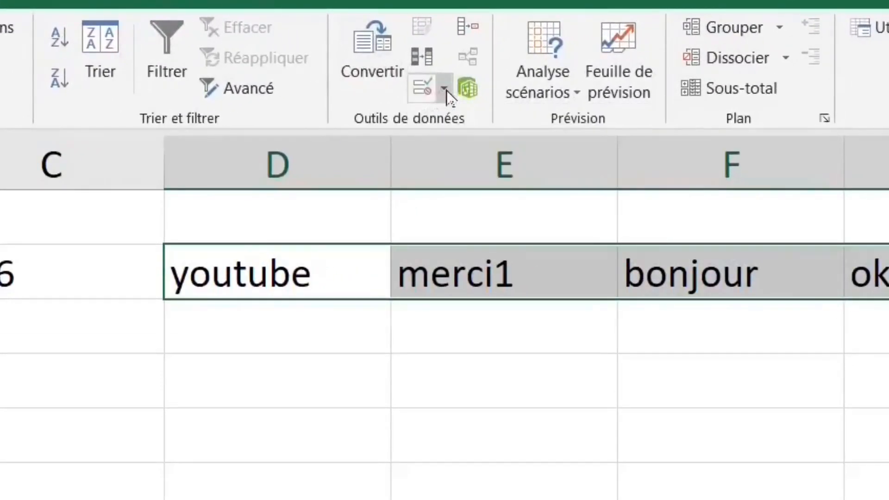
left_click(444, 89)
left_click(445, 93)
left_click(446, 93)
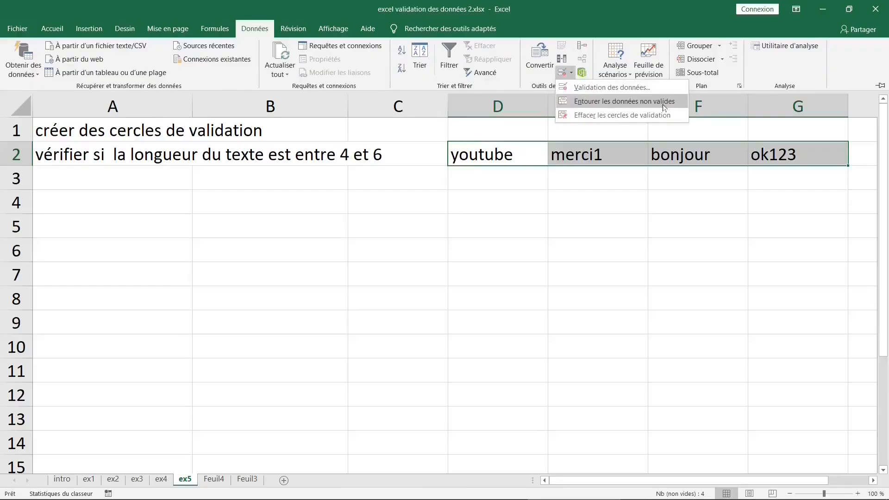
left_click(713, 100)
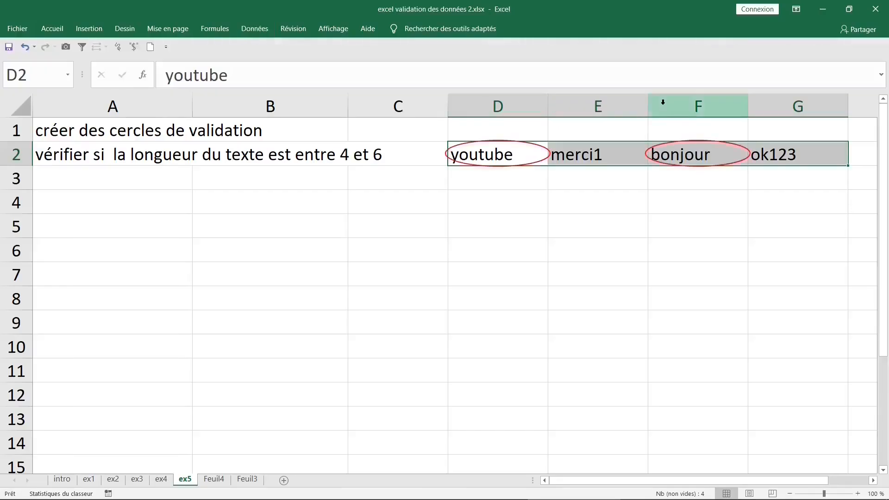
left_click(570, 247)
left_click(415, 283)
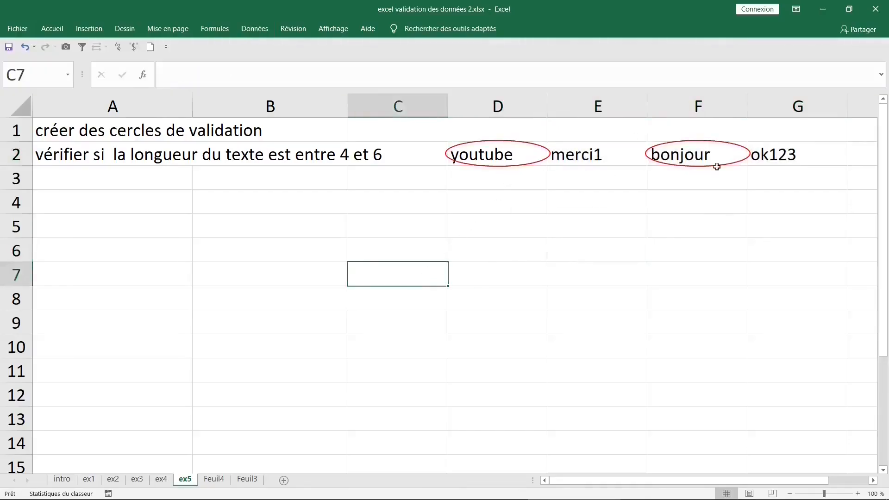
- Enter the formula =NBCAR(D2) in cell D5 to count the characters of the word in D2
left_click(500, 225)
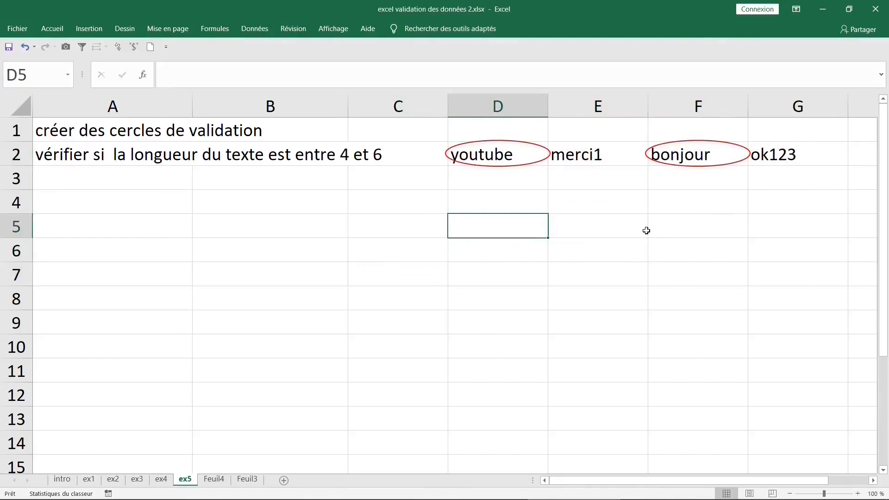
type("=")
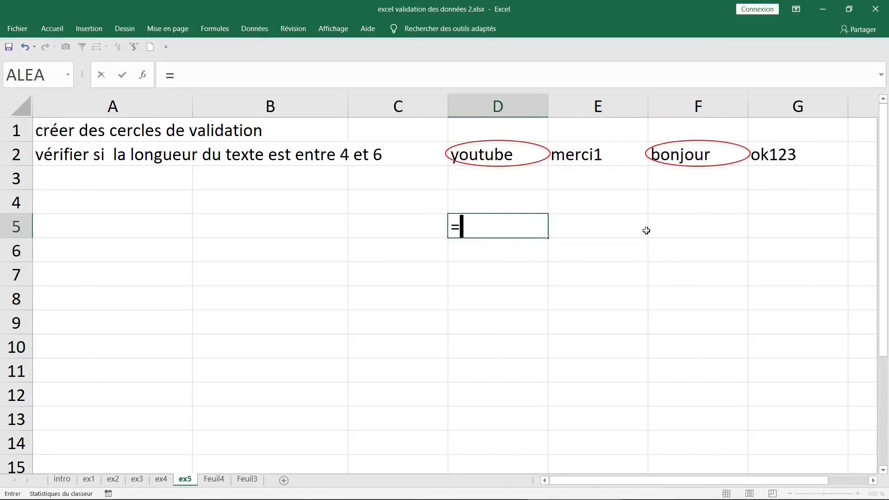
type("nbcar")
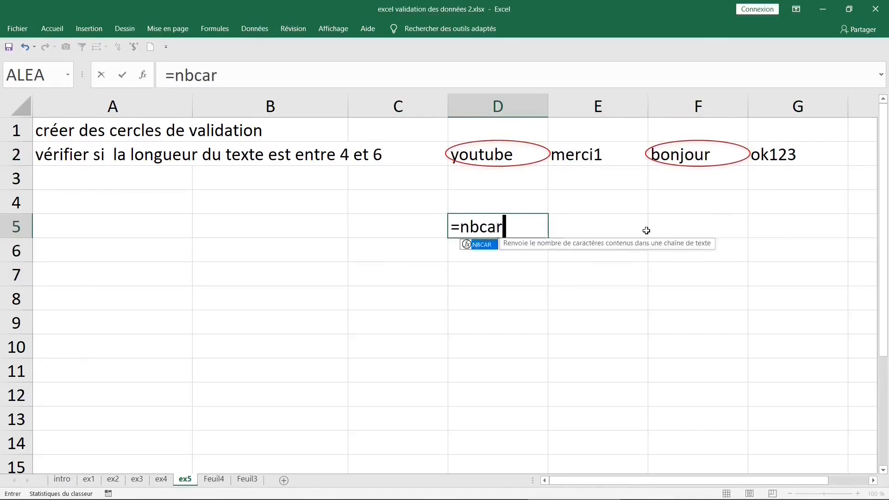
key("Tab")
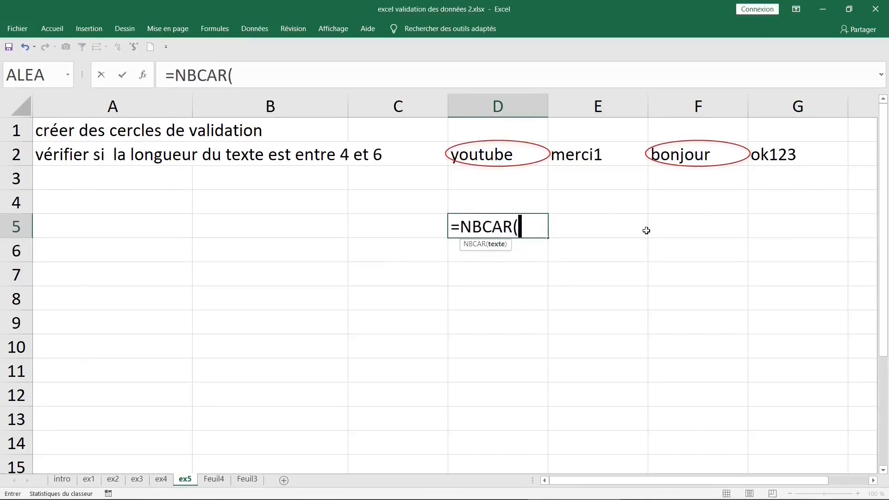
type("d2")
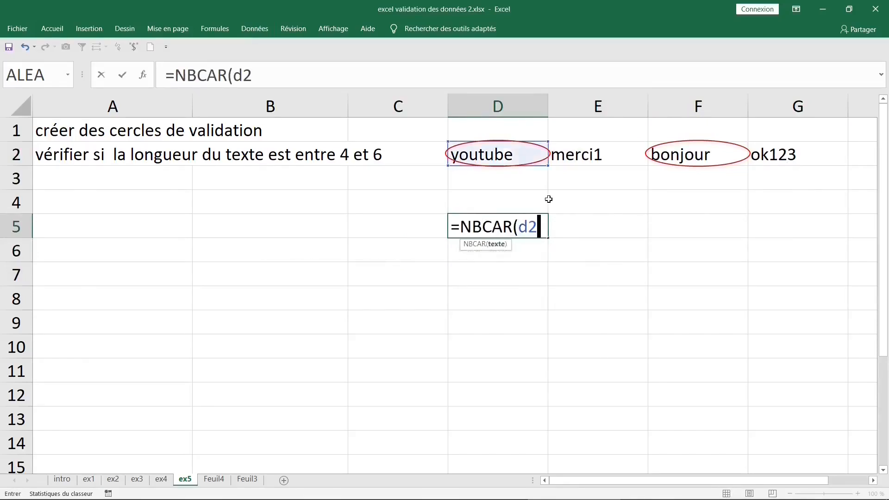
key("Return")
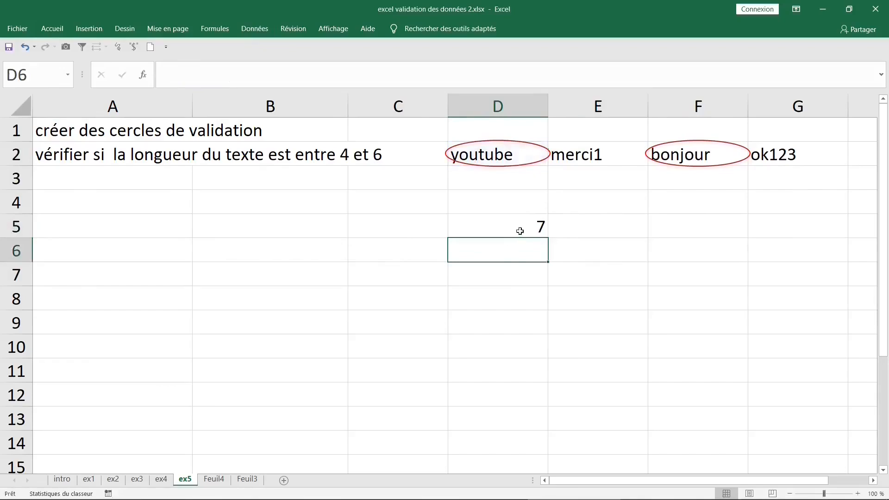
- Copy the NBCAR formula from D5 across to G5 and check the character count of each word
left_click(520, 229)
left_click_drag(551, 238, 818, 230)
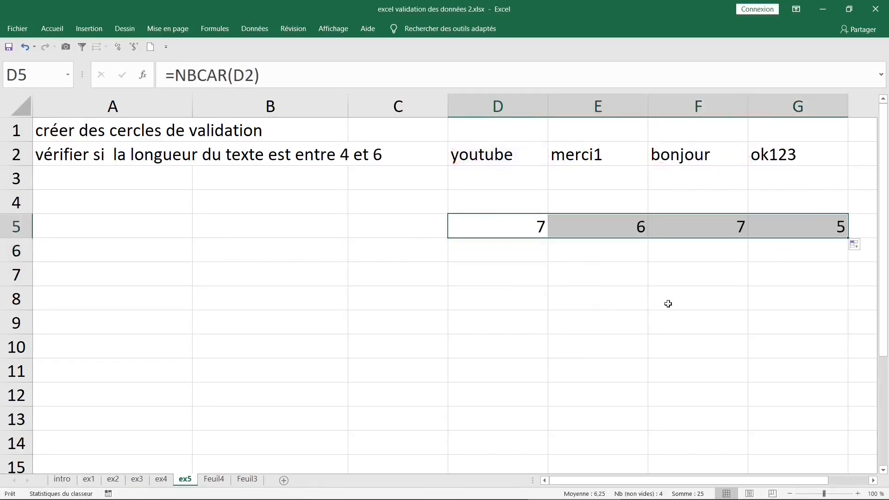
left_click(816, 223)
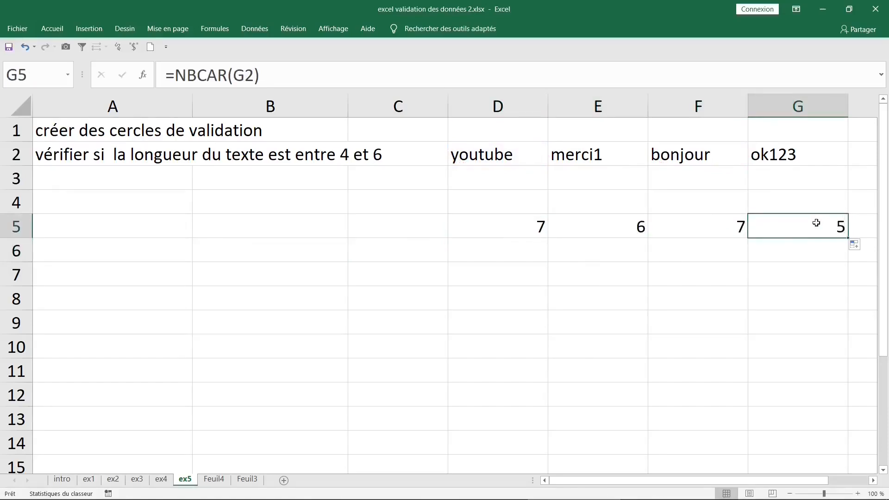
left_click(554, 224)
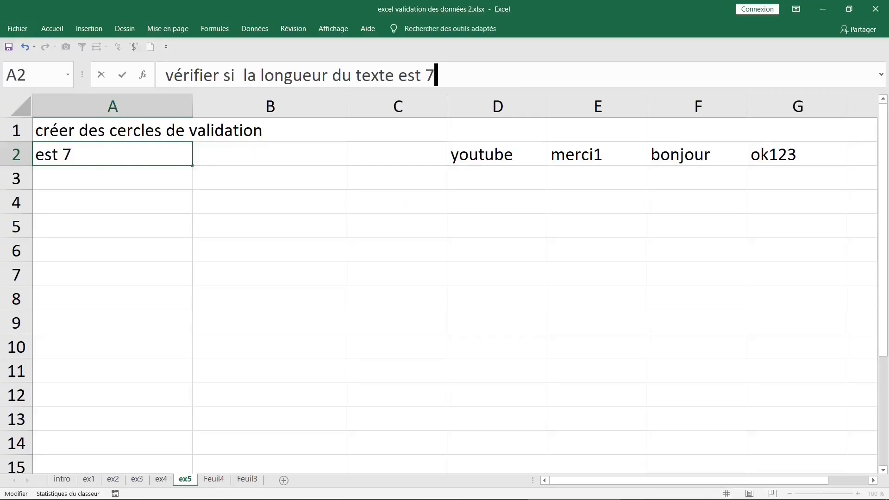
key("Return")
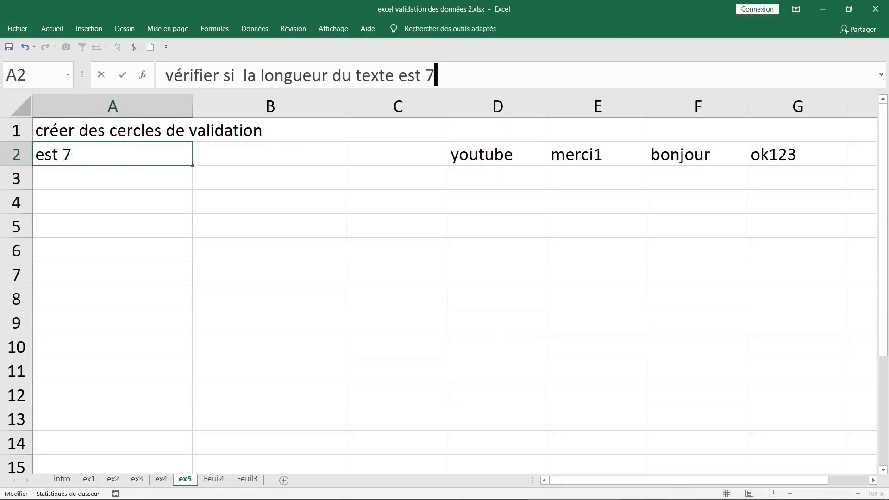
key("Return")
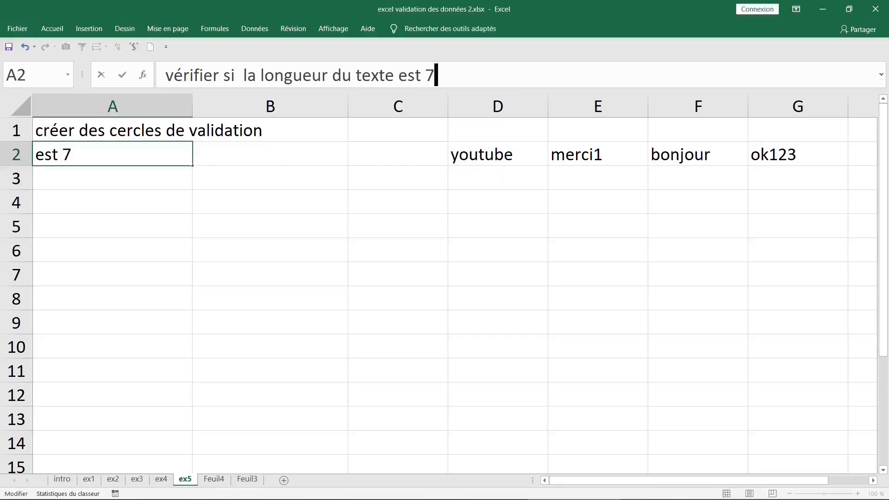
key("Return")
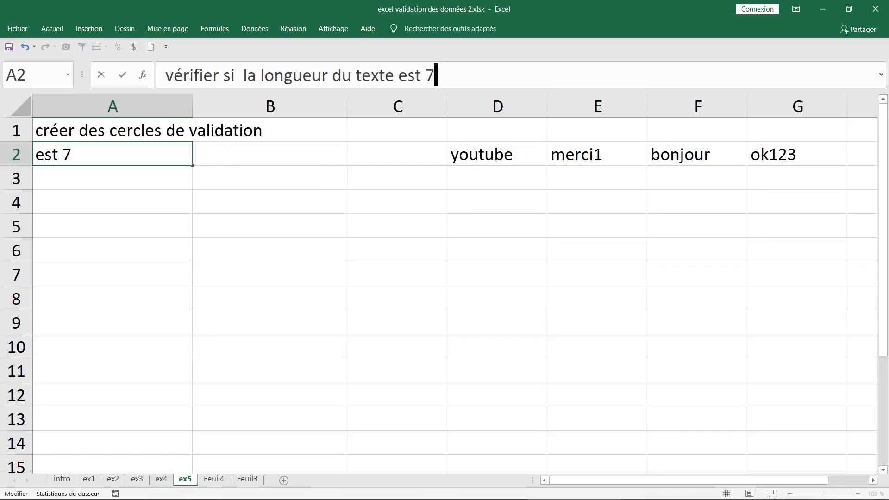
key("Return")
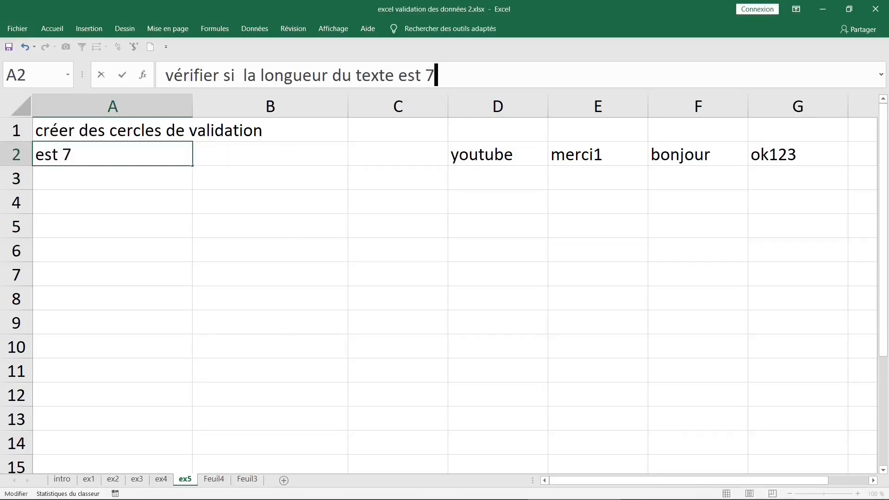
key("Return")
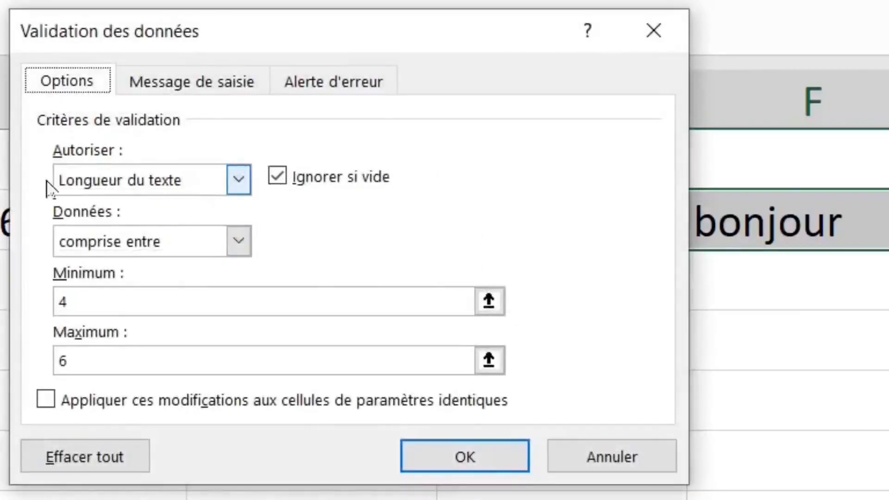
- Change the text-length validation rule for D2:G2 to "égale à" with a length of 7
left_click(239, 241)
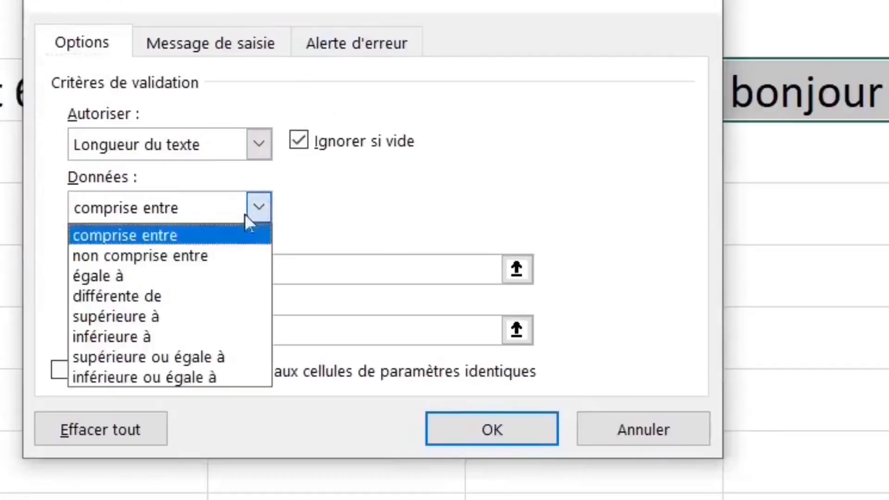
left_click(172, 278)
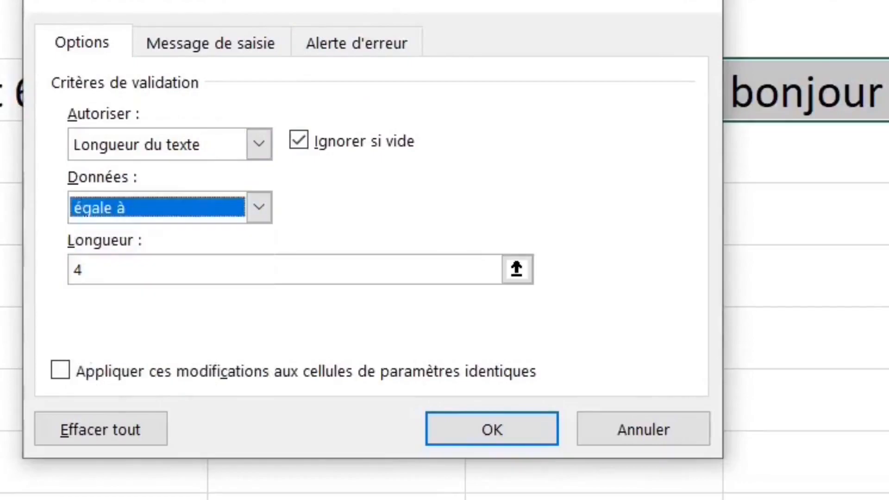
left_click_drag(93, 271, 28, 270)
type("7")
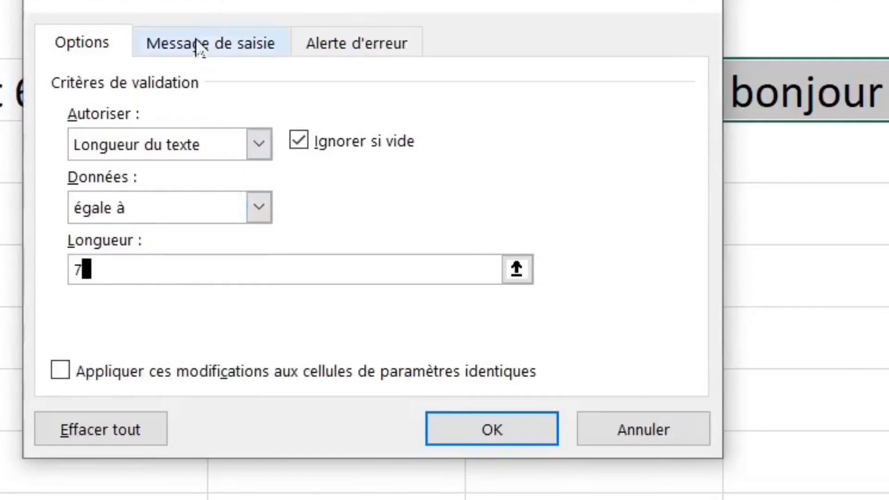
left_click(266, 214)
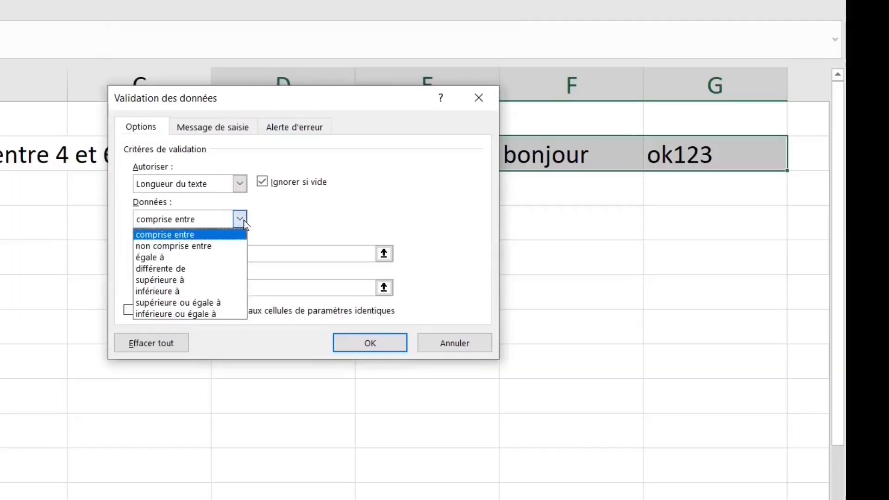
left_click(193, 262)
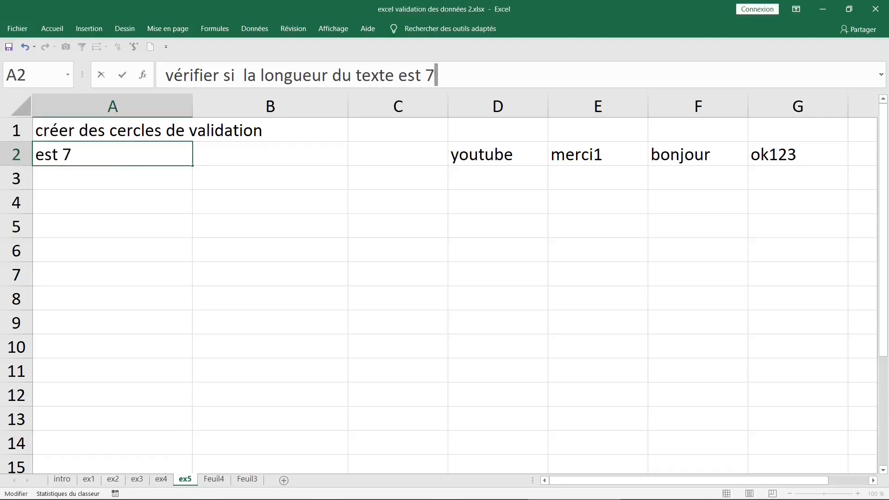
- Confirm the updated instruction "vérifier si la longueur du texte est 7" in cell A2
key("Return")
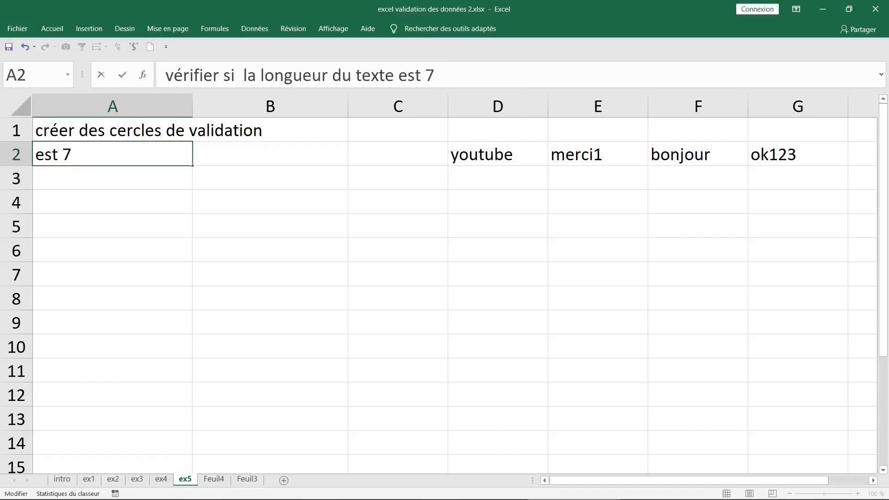
key("Return")
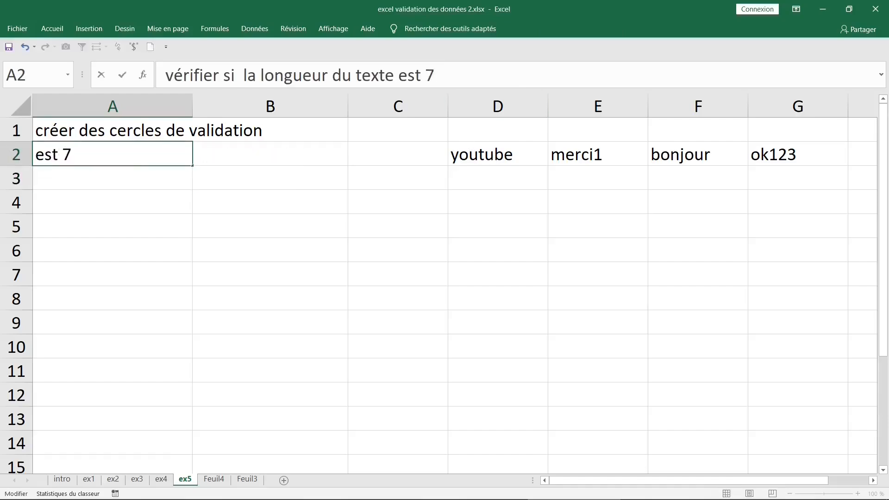
key("Return")
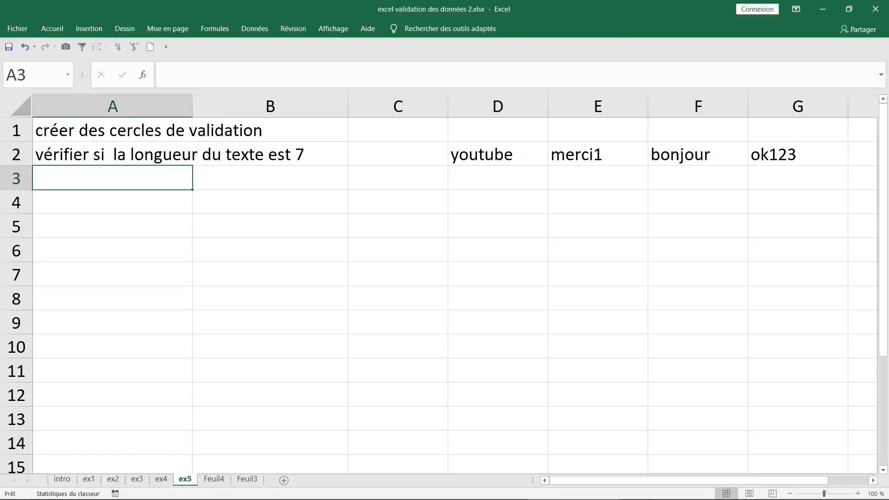
- Circle the entries in D2:G2 that break the length rule (Entourer les données non valides)
left_click_drag(475, 143, 766, 149)
left_click(254, 29)
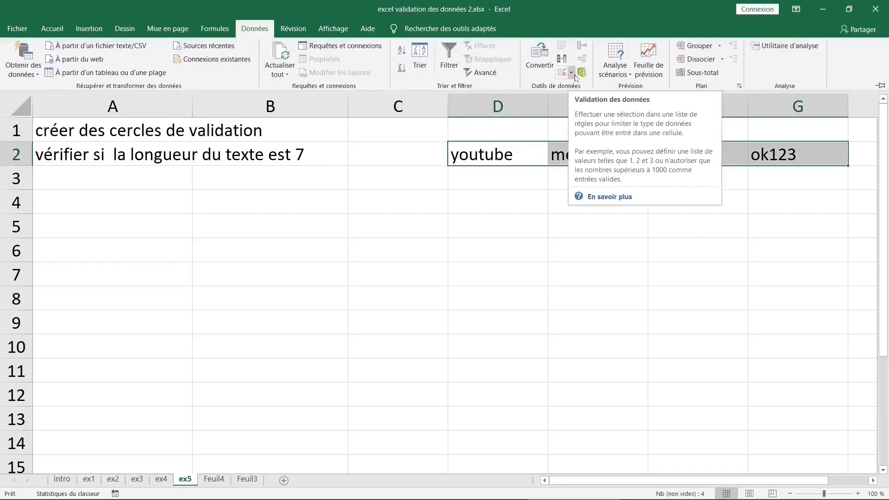
left_click(572, 73)
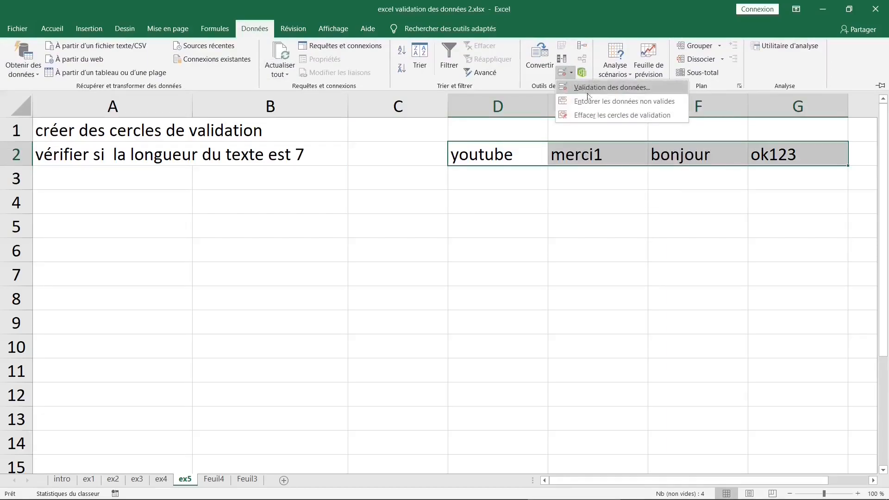
left_click(605, 102)
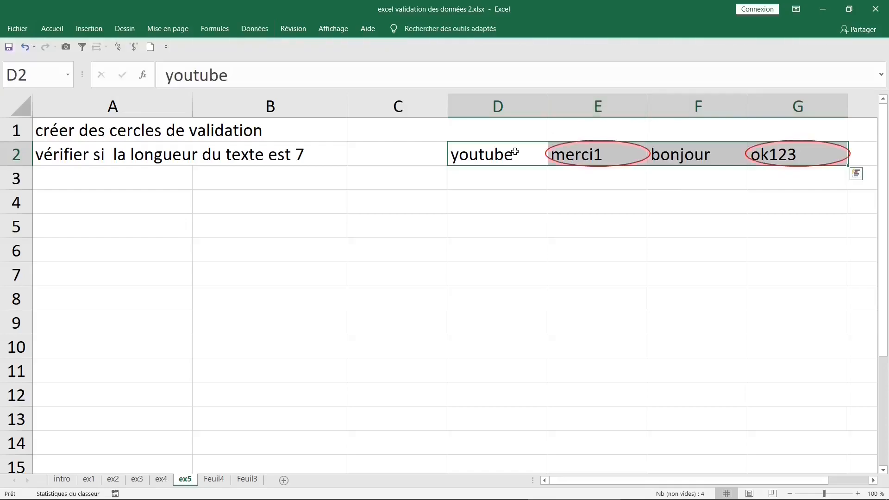
left_click(412, 250)
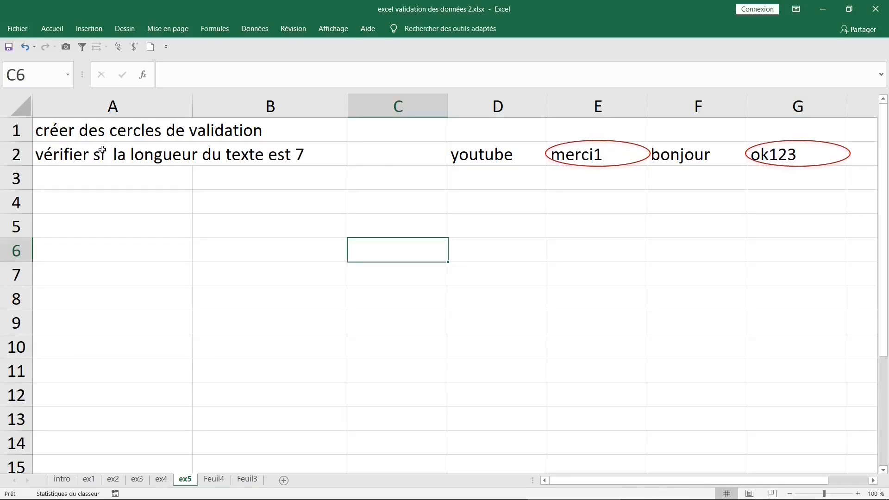
left_click(80, 147)
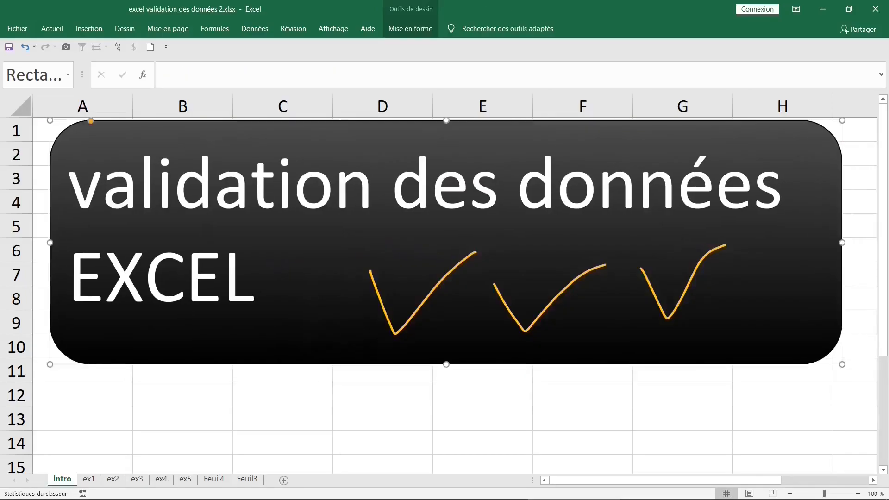
- Go to the ex1 sheet and review the birth dates in B3:F4 against the year condition in E2
left_click(89, 479)
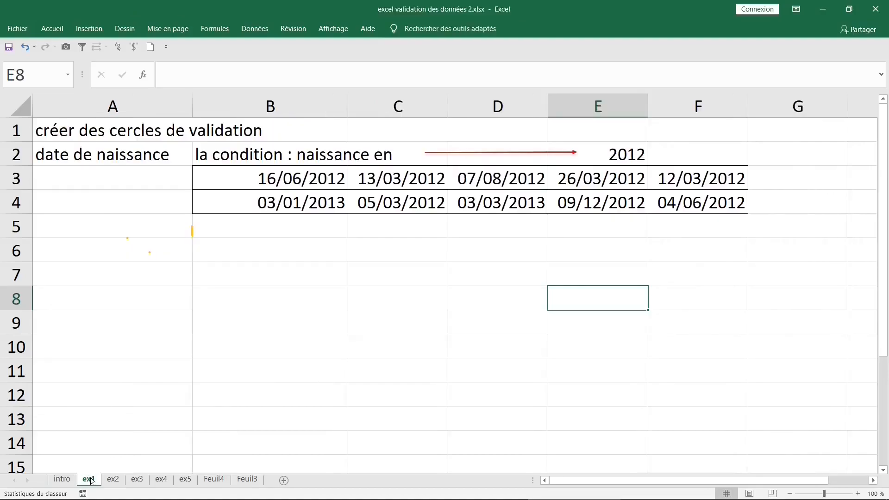
left_click(423, 260)
left_click(293, 178)
left_click_drag(292, 179, 705, 199)
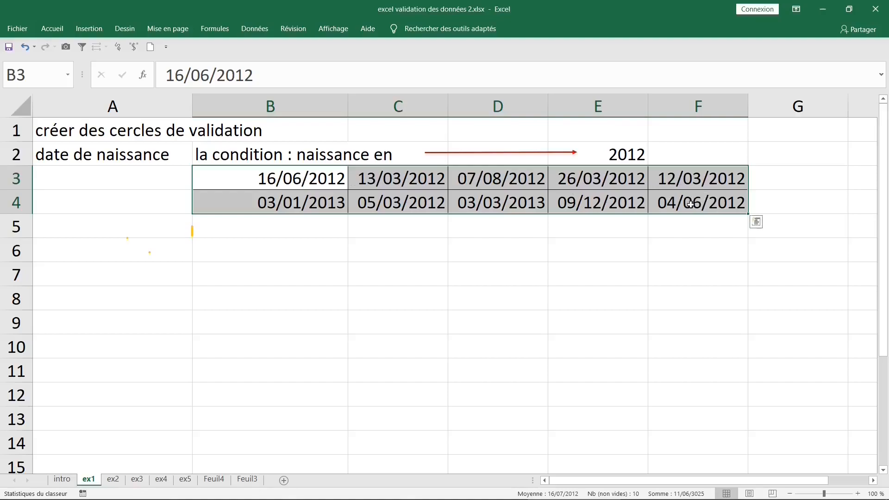
left_click(621, 152)
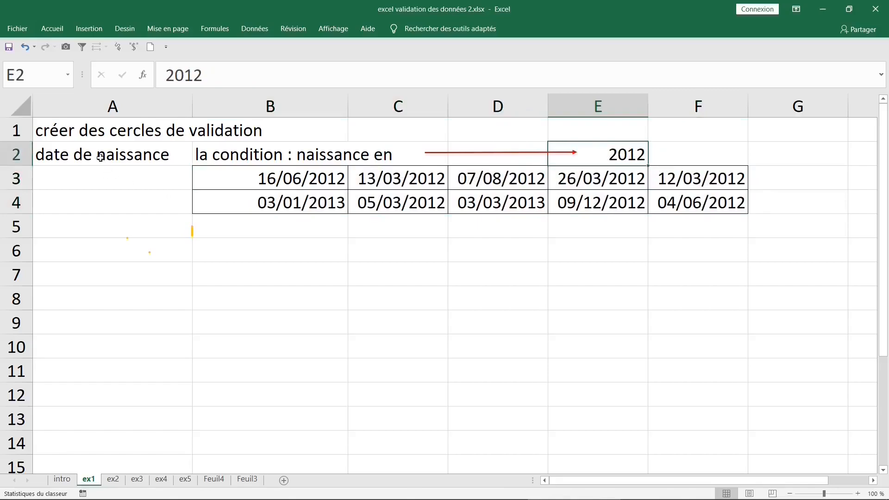
- Open the data validation for B3:F4 and allow Date values with the "comprise entre" criterion
left_click_drag(292, 181, 696, 197)
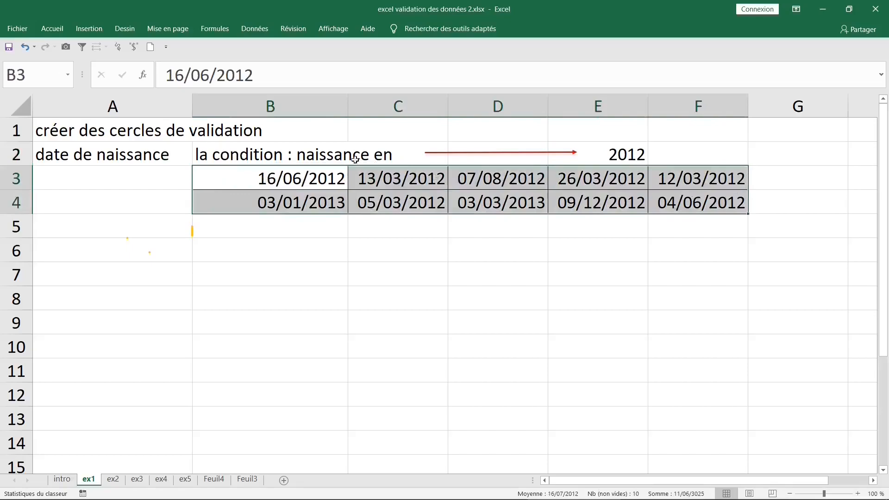
left_click(254, 29)
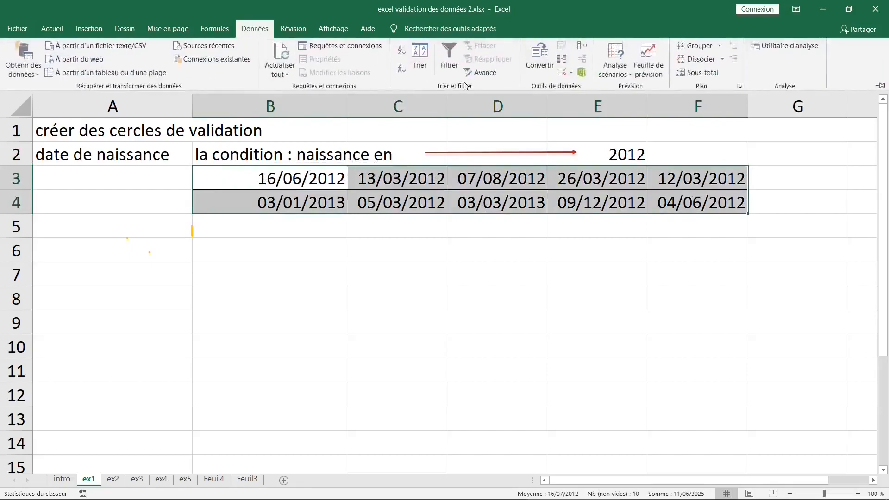
left_click(561, 75)
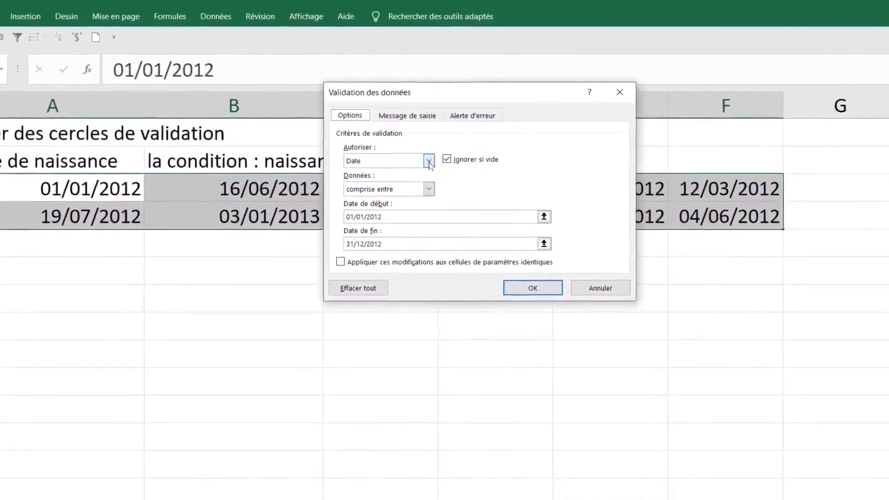
left_click(429, 161)
left_click(383, 212)
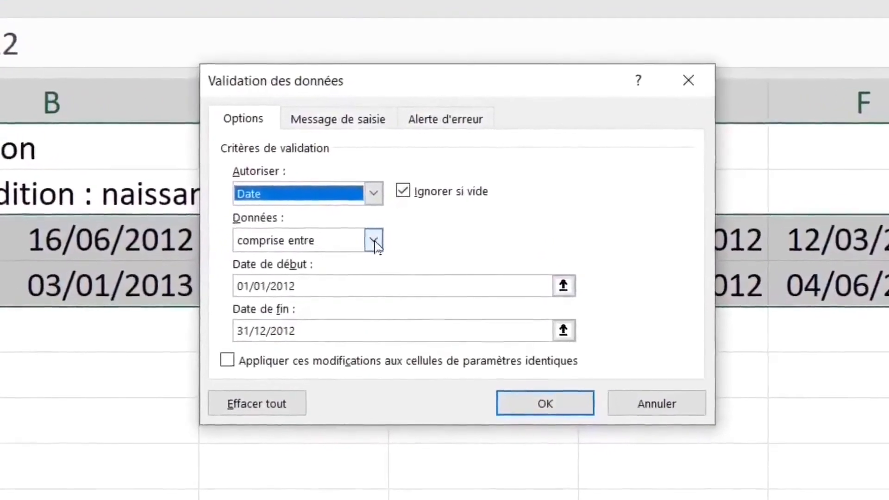
left_click(374, 240)
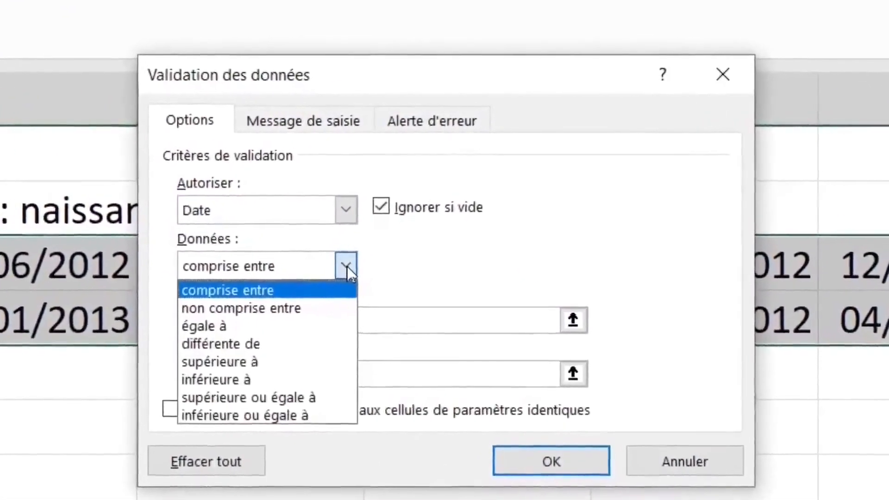
left_click(347, 267)
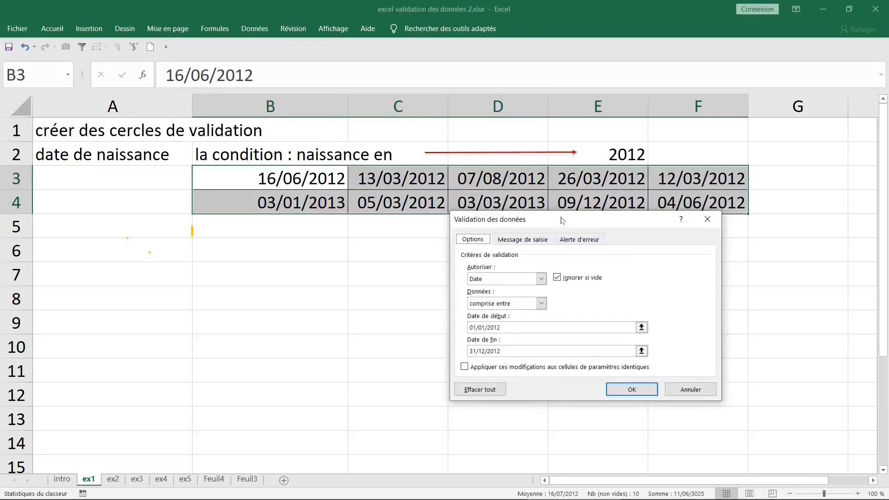
- Set the date rule's start to 01/01/2012 and end to 31/12/2012, and apply it to B3:F4
left_click_drag(561, 217, 389, 108)
left_click(372, 171)
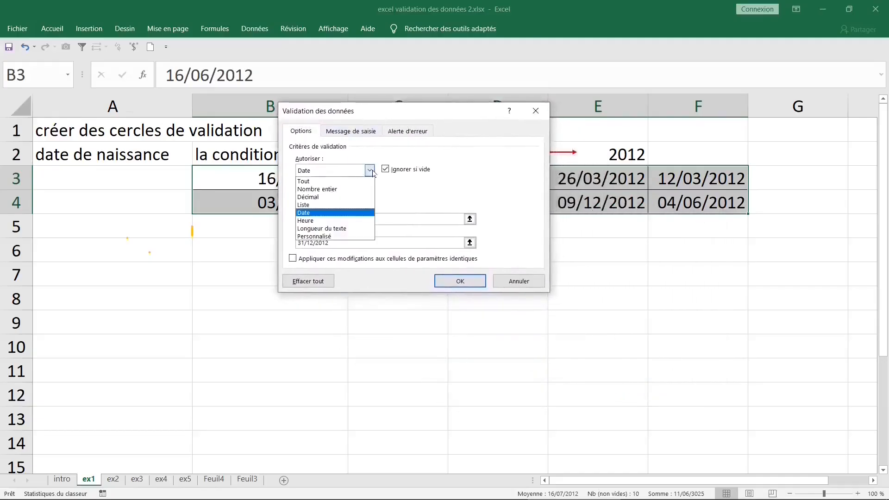
left_click(343, 213)
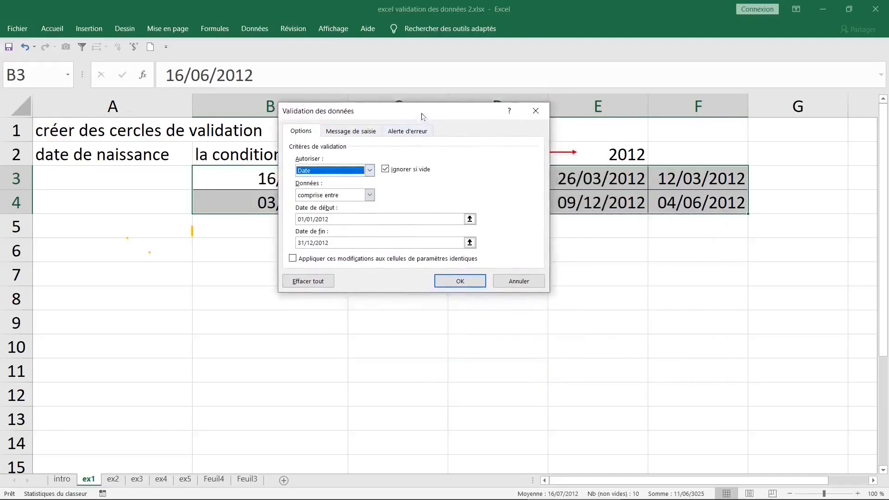
left_click_drag(422, 116, 457, 80)
left_click(366, 182)
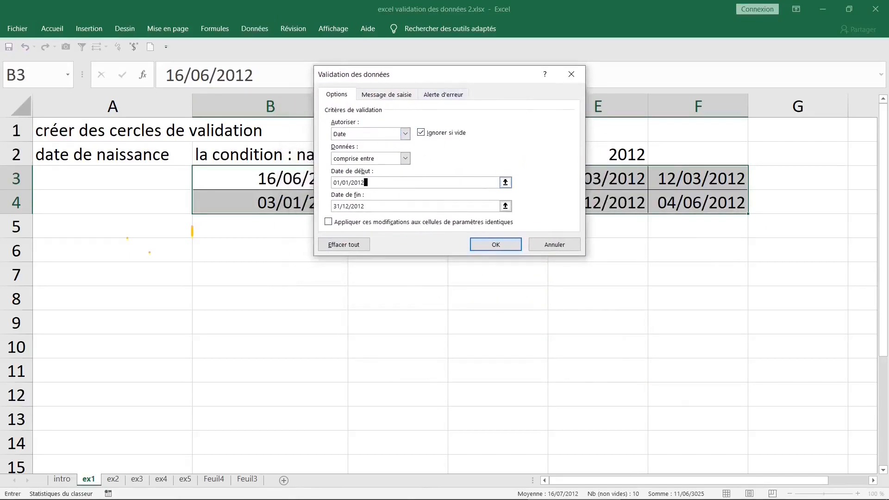
left_click(366, 206)
left_click(482, 246)
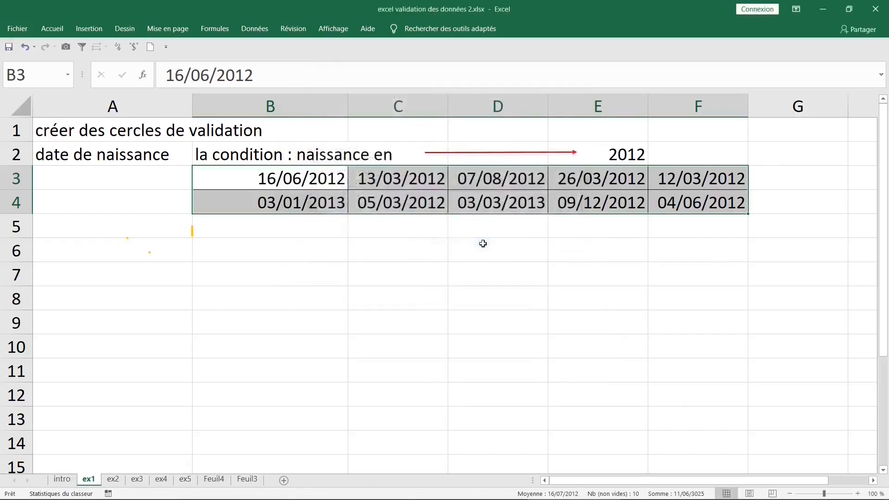
- Circle the dates in B3:F4 that fall outside the rule (Entourer les données non valides)
left_click(336, 257)
left_click_drag(256, 175, 689, 199)
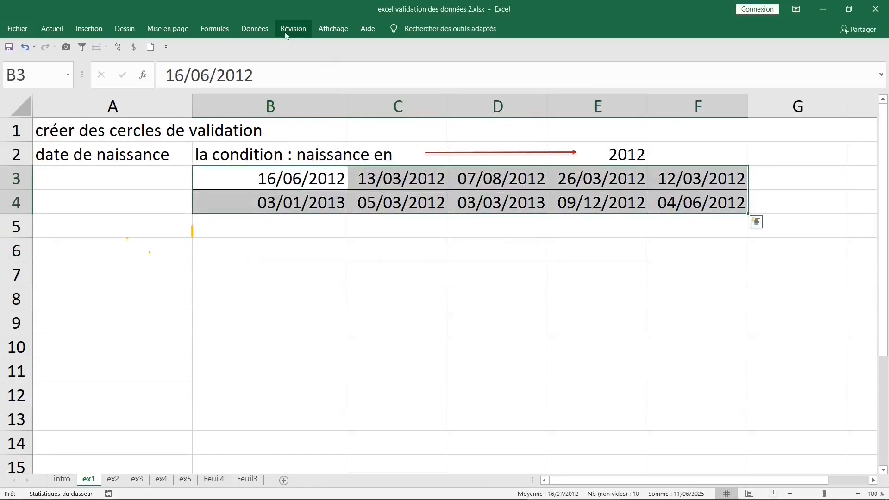
left_click(260, 31)
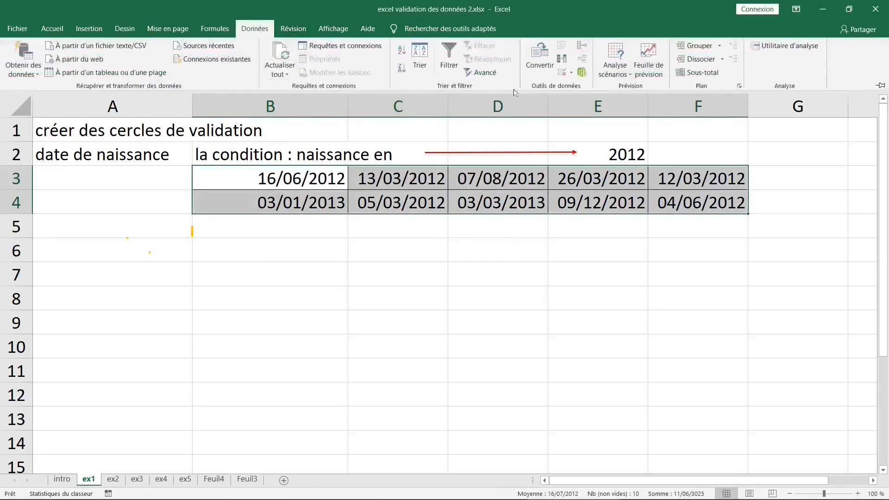
left_click(572, 73)
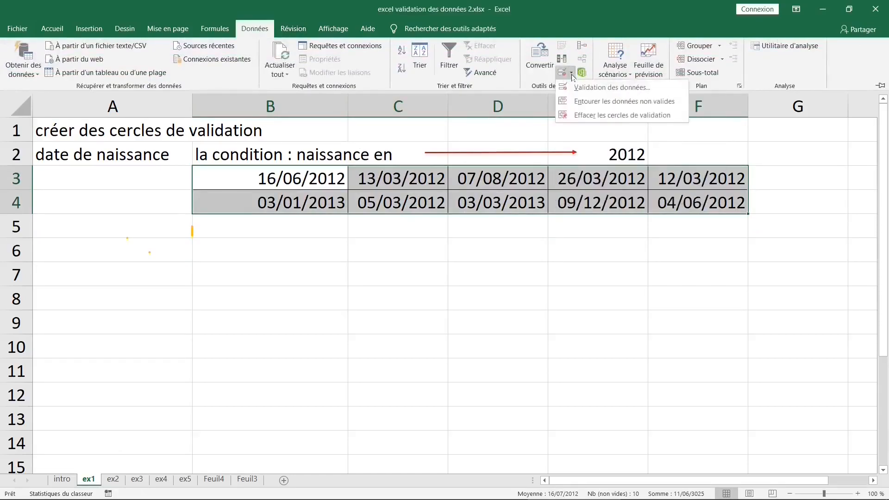
left_click(605, 102)
left_click(466, 297)
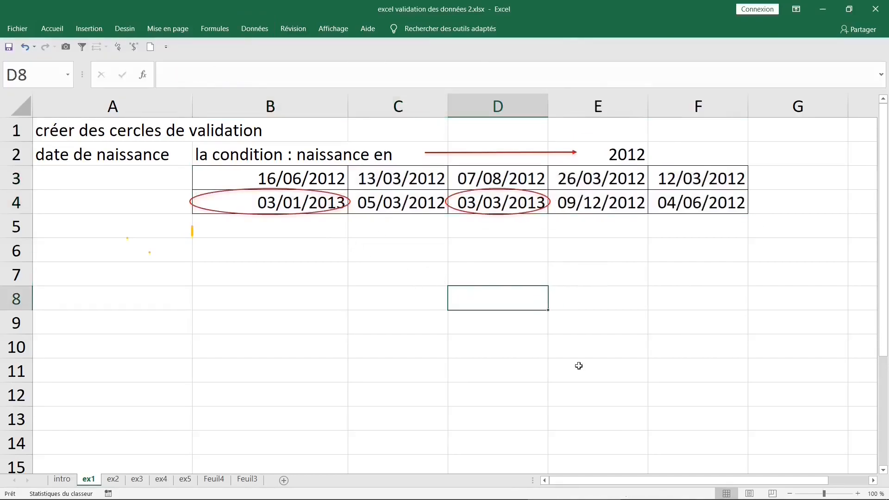
- Check the circled dates in B4 and D4, and replace the birth date in B4 with a valid 2012 date
left_click(858, 494)
left_click(858, 494)
left_click(858, 493)
left_click(858, 493)
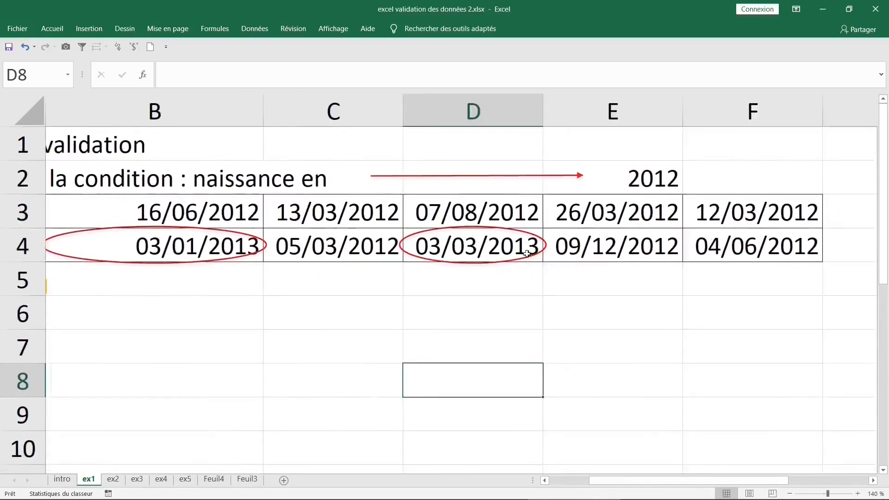
left_click(134, 248)
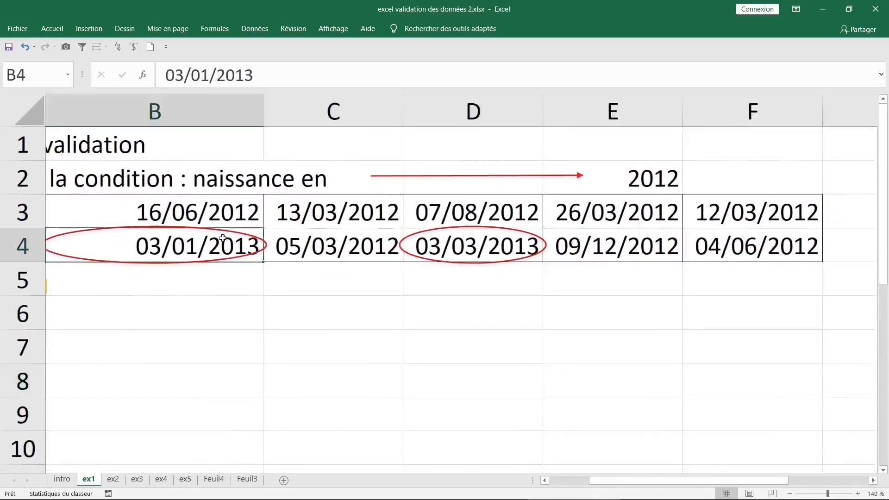
left_click(466, 244)
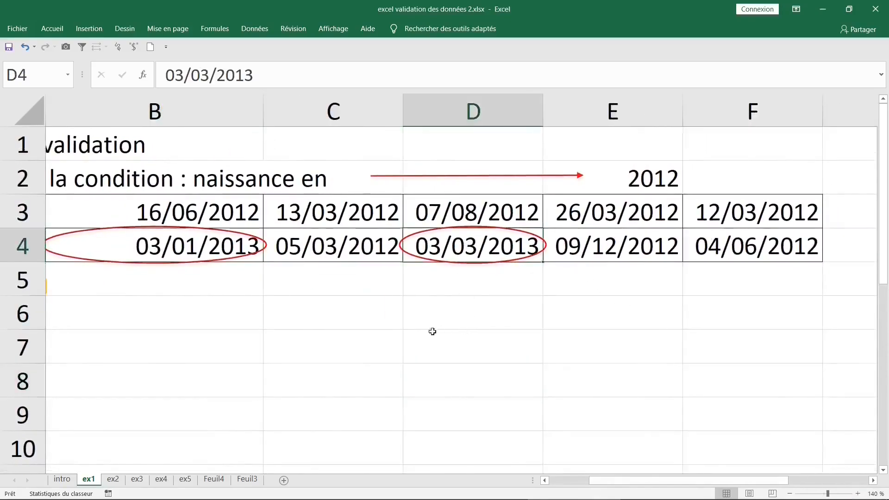
left_click(132, 241)
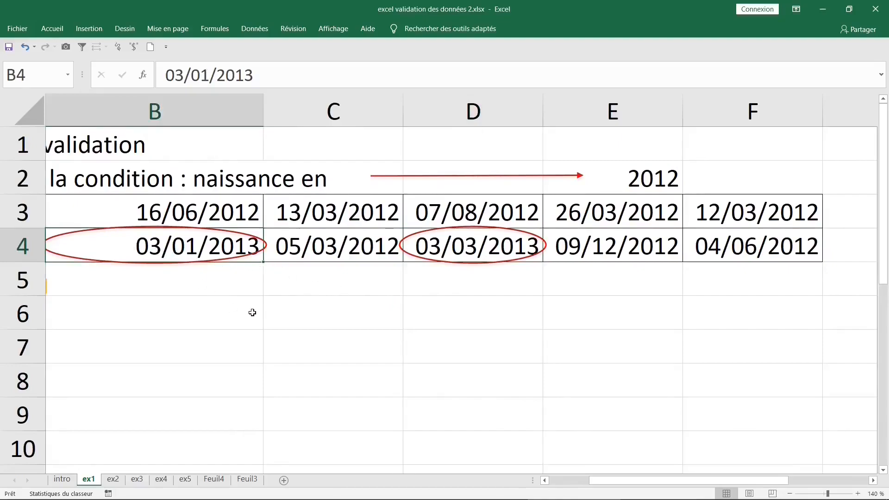
type("15-6-2012")
key("Return")
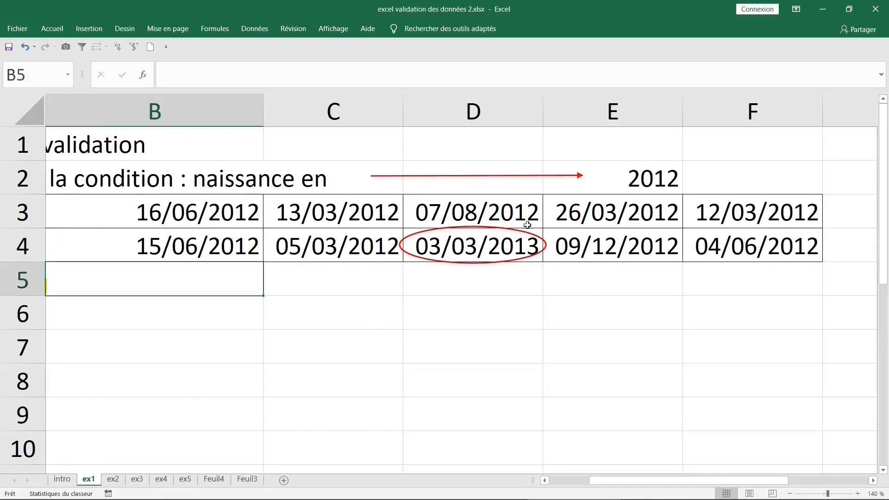
- Clear the validation circles from the birth dates on sheet ex1 (Effacer les cercles de validation)
left_click(202, 245)
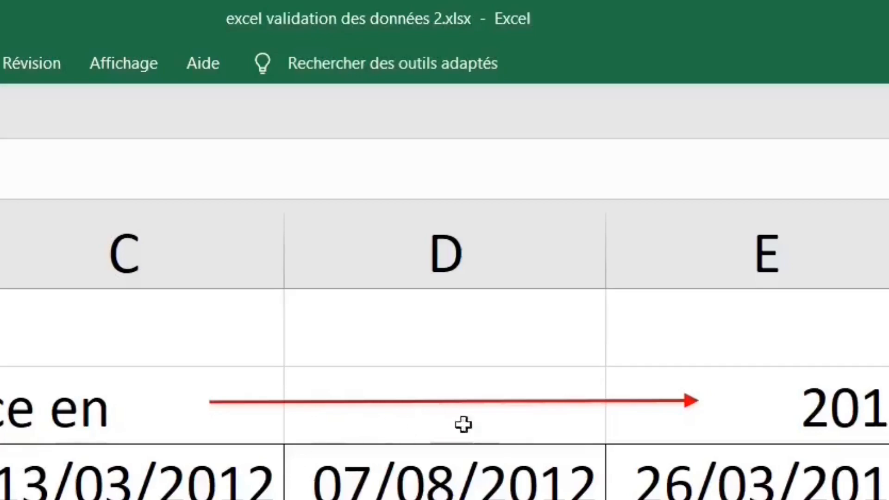
left_click(473, 245)
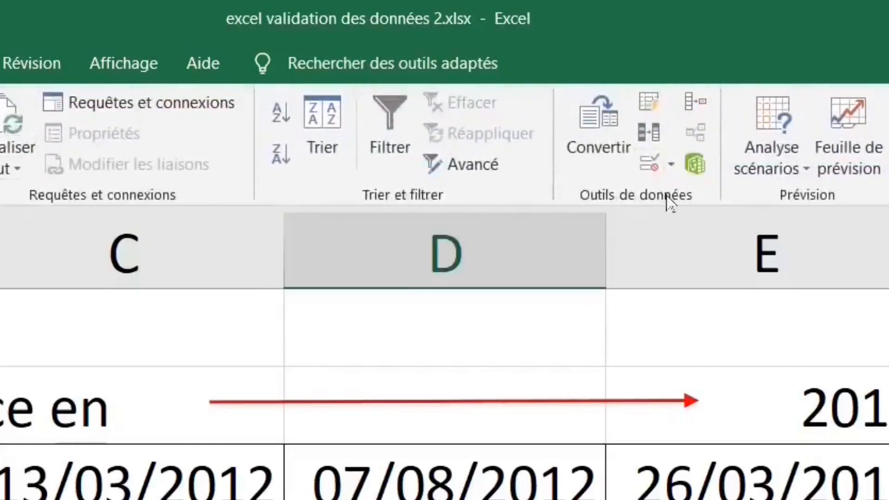
left_click(672, 165)
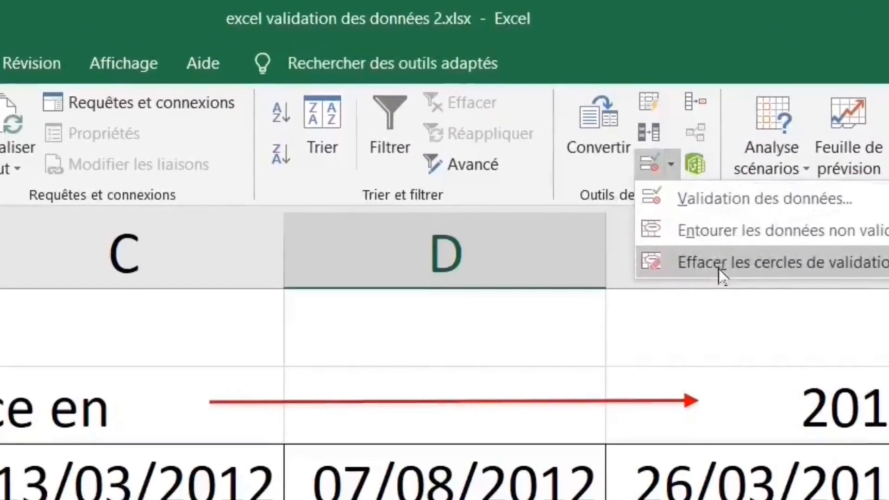
left_click(665, 198)
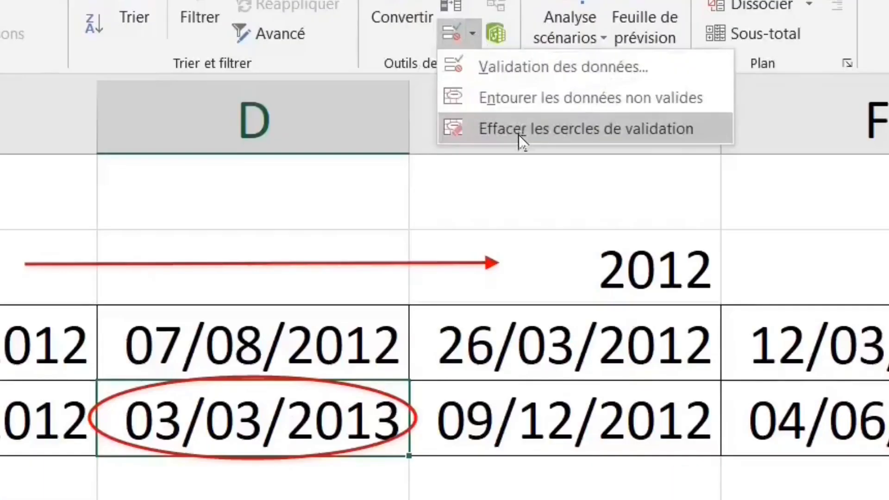
left_click(712, 267)
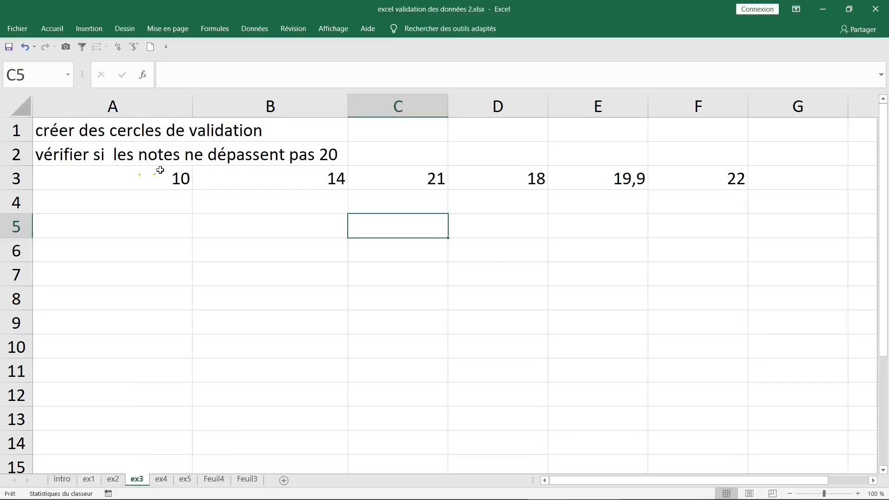
- Apply a Décimal validation rule, "inférieure ou égale à" with maximum 20, to the grades in A3:F3 on sheet ex3
left_click_drag(160, 171, 706, 168)
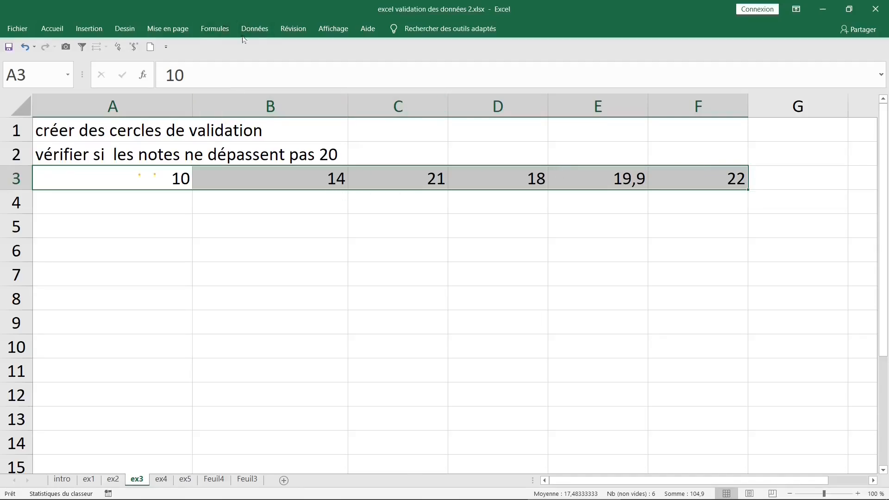
left_click(254, 29)
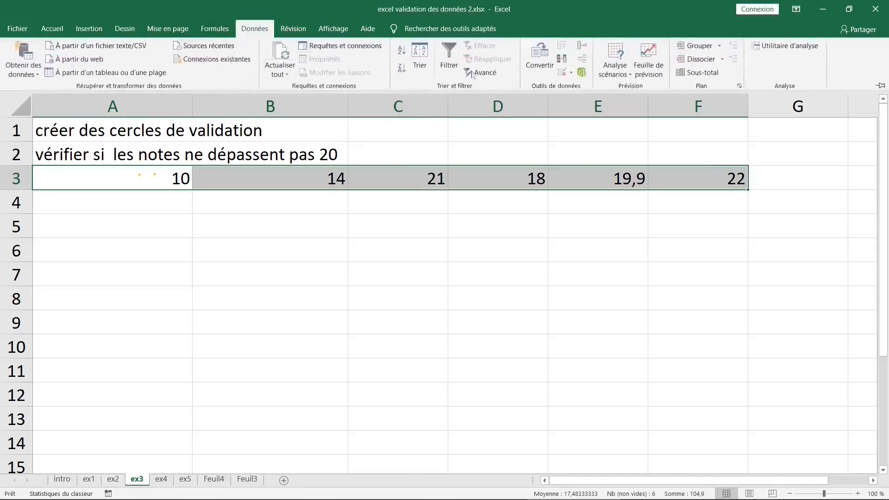
left_click(562, 73)
left_click_drag(456, 81, 490, 115)
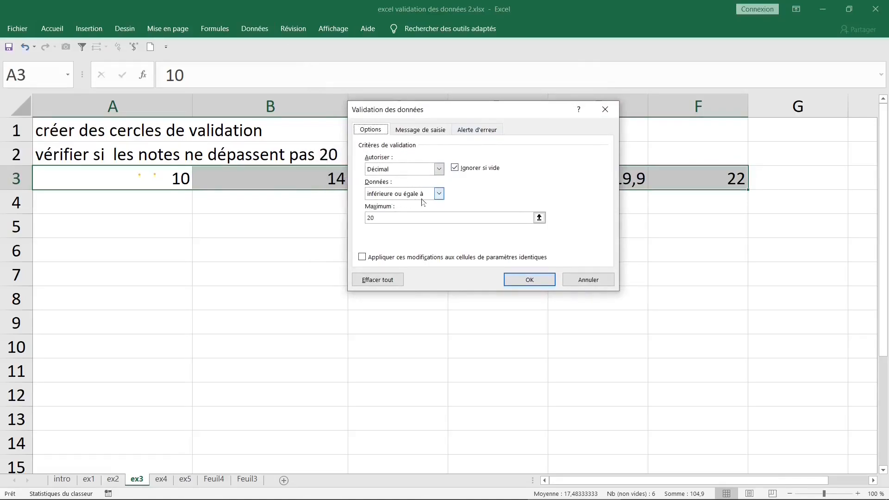
left_click(389, 218)
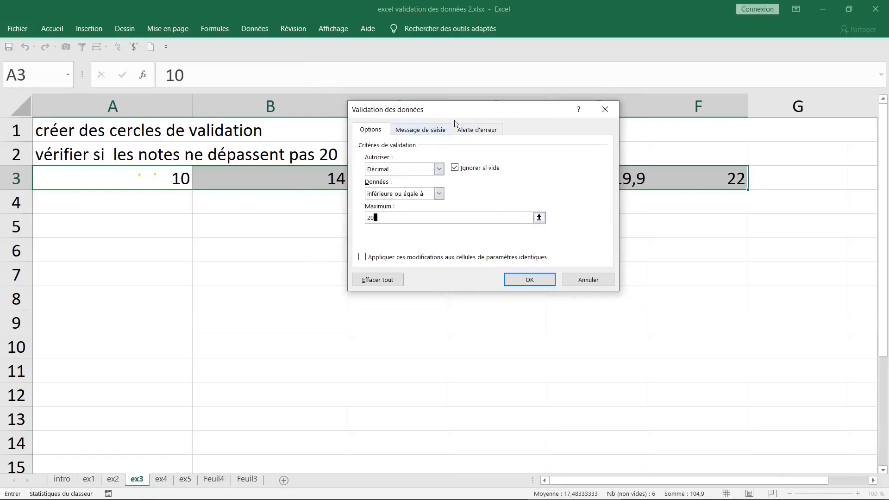
left_click(529, 281)
left_click(478, 257)
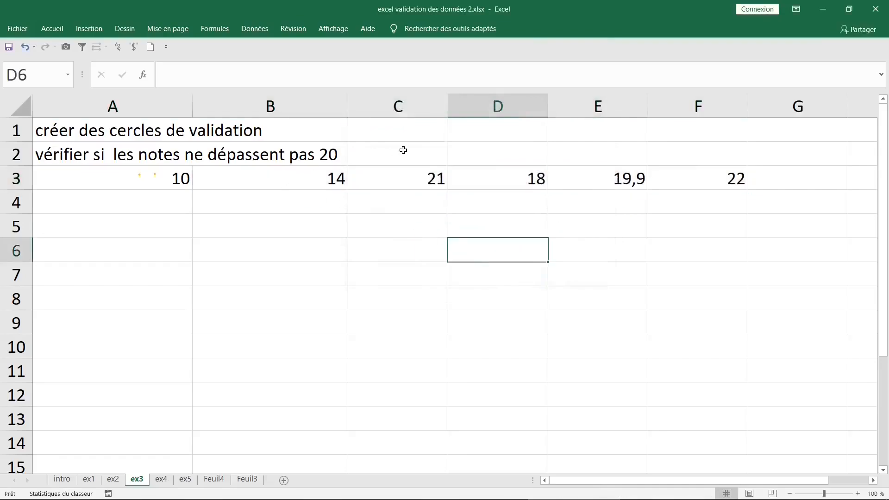
- Circle the grades on sheet ex3 that break the maximum-20 rule (Entourer les données non valides)
left_click(256, 29)
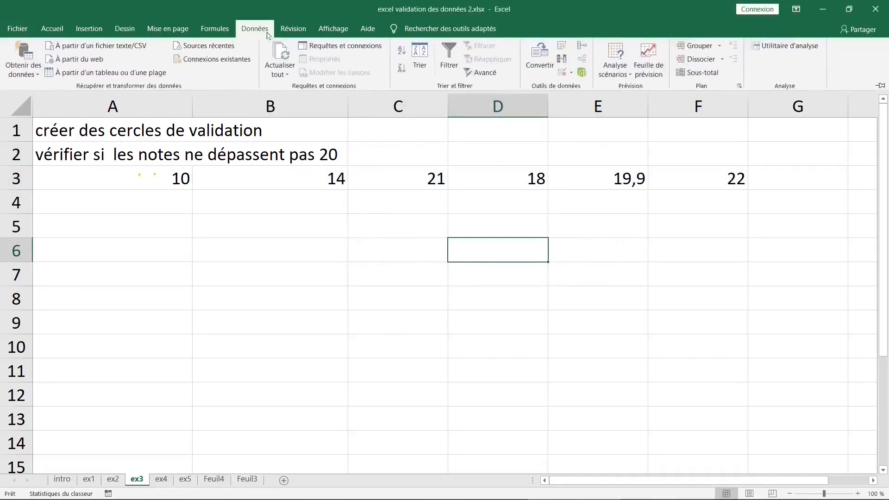
left_click(572, 74)
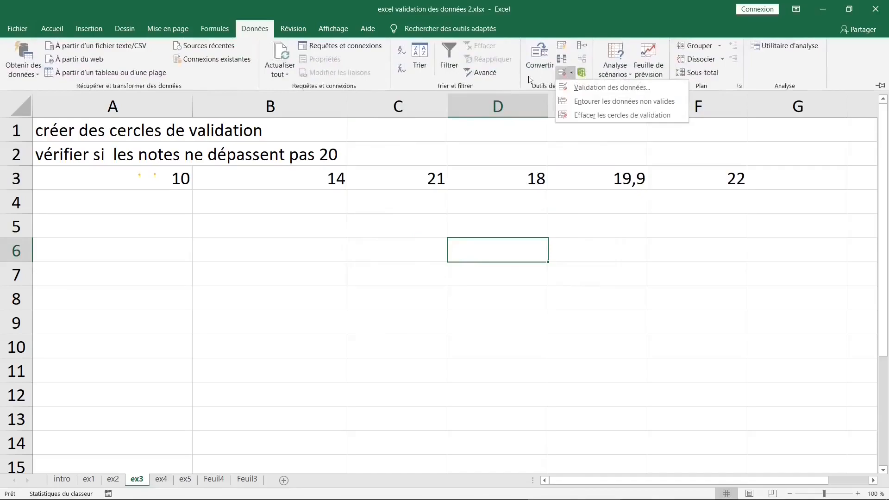
left_click(611, 102)
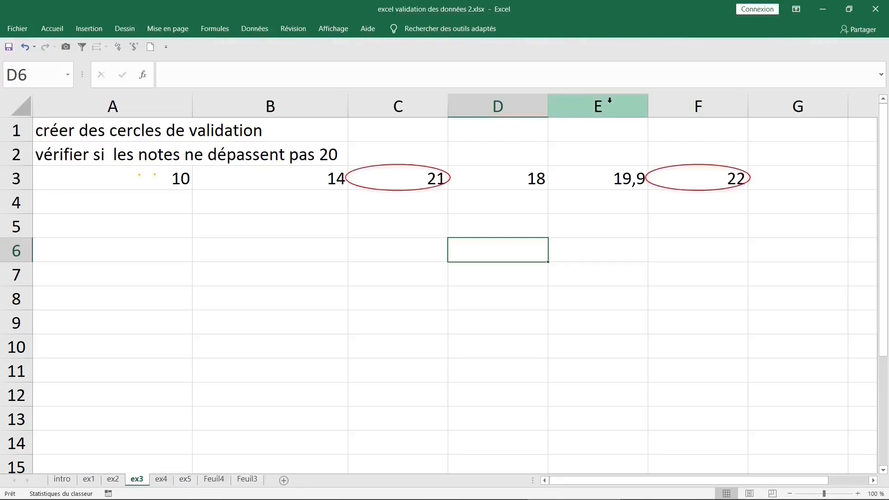
- Examine the circled grades in C3 and F3 against the maximum of 20
left_click(413, 188)
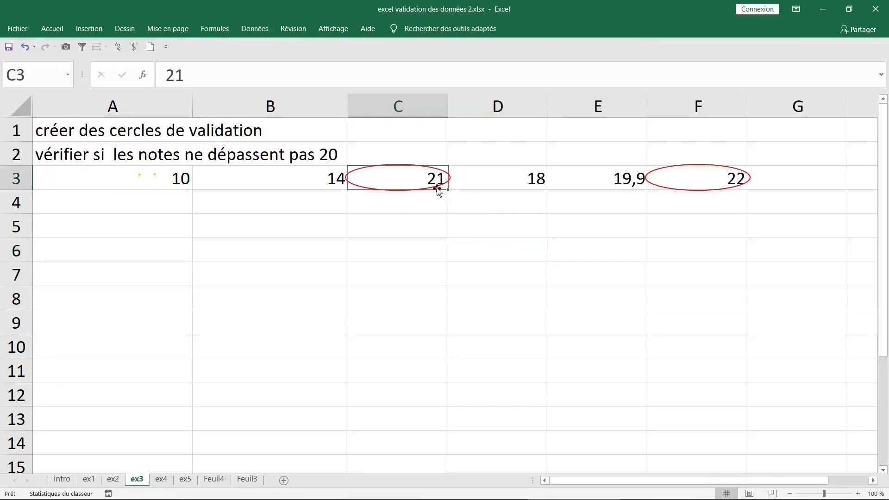
left_click(729, 187)
left_click(429, 191)
left_click(727, 188)
left_click(413, 187)
left_click(726, 189)
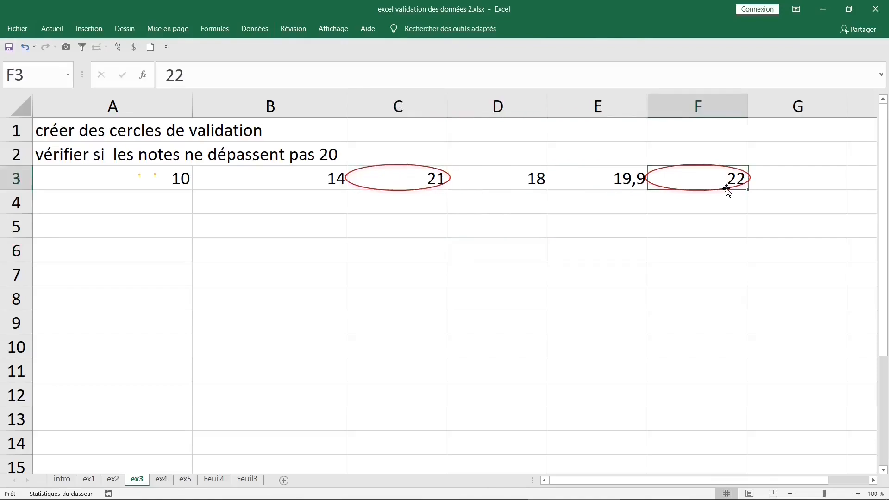
left_click_drag(227, 176, 708, 185)
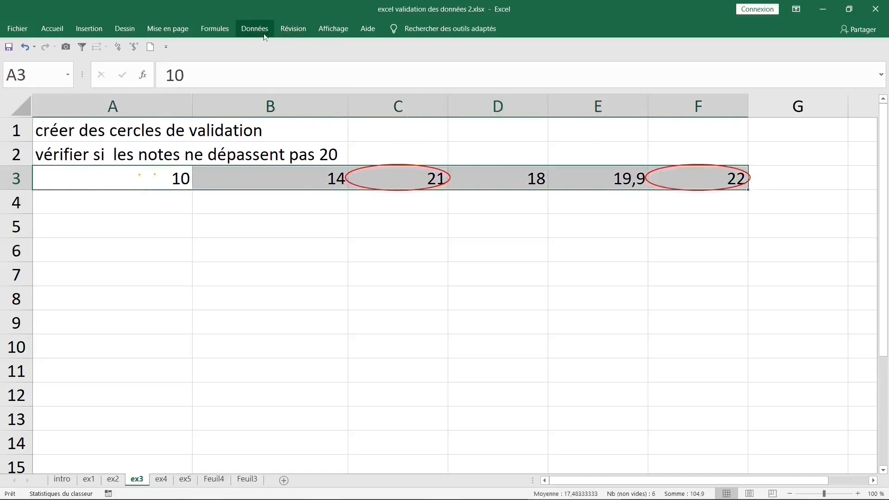
left_click(407, 172)
left_click(657, 179)
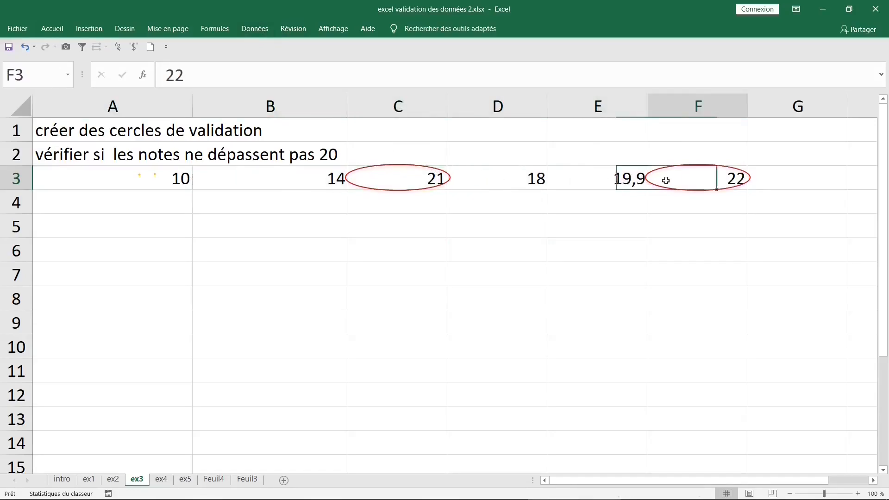
- Clear the validation circles from the grades in A3:F3 on sheet ex3
left_click_drag(175, 174, 684, 176)
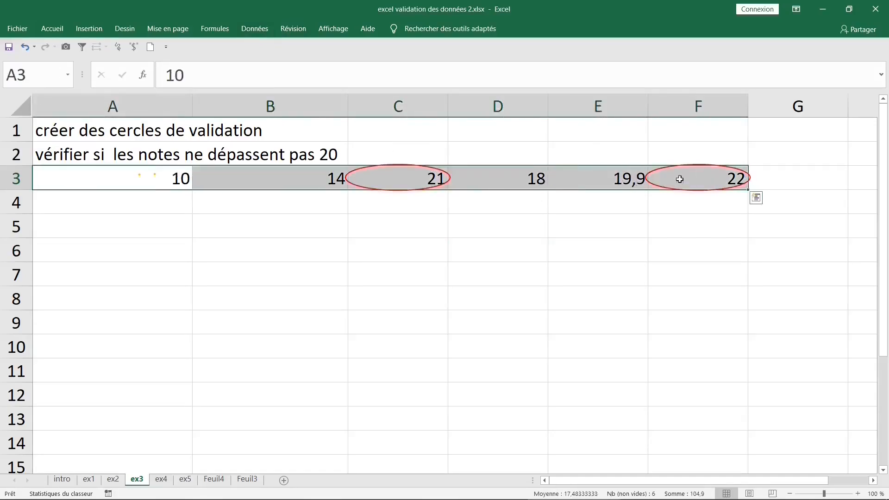
left_click(255, 29)
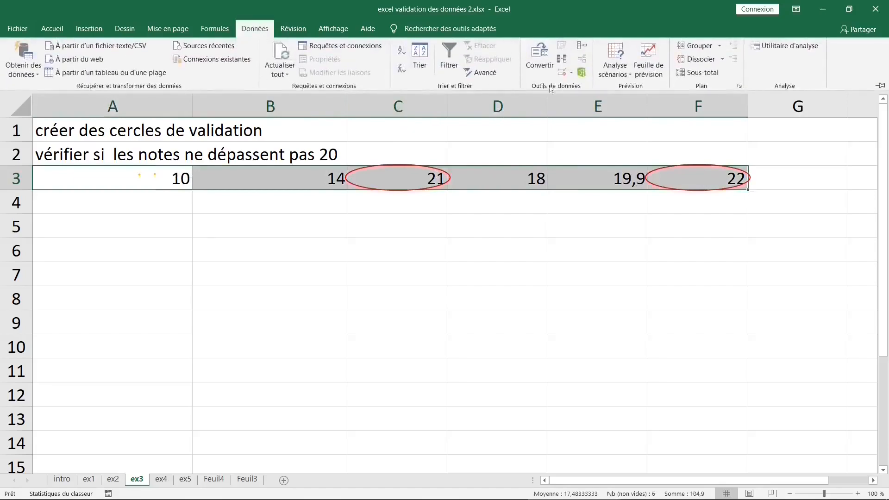
left_click(574, 74)
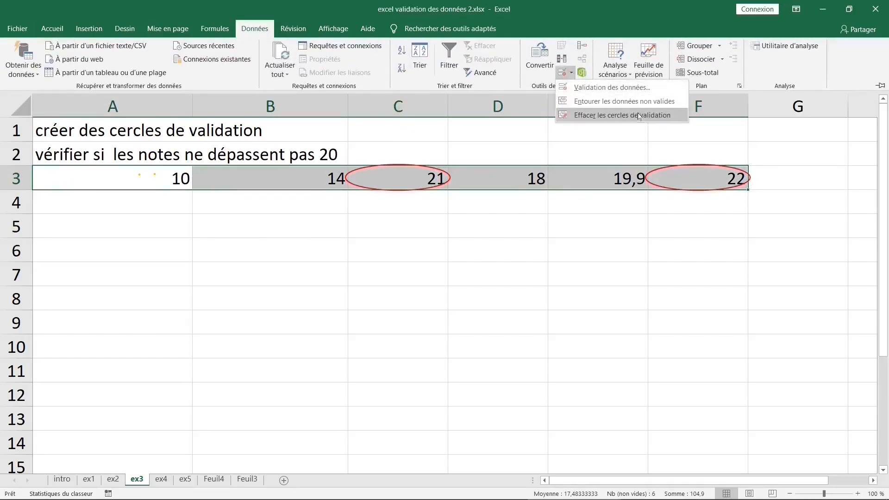
left_click(622, 116)
left_click(421, 248)
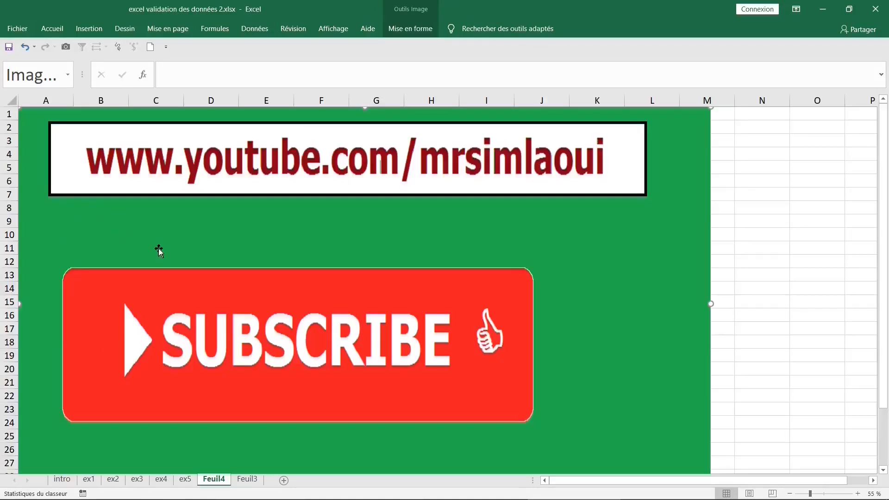
- Switch to sheet ex4 and open the data validation settings for the grades in A3:F3
left_click(161, 479)
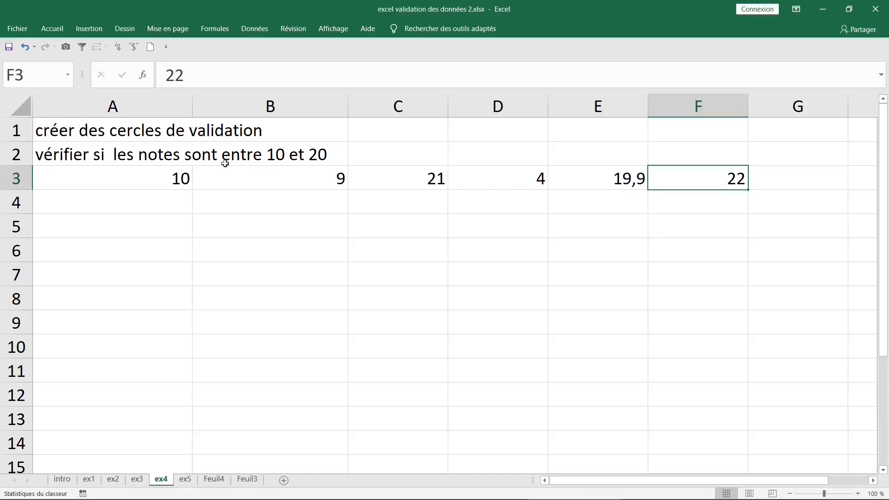
left_click_drag(64, 146, 694, 179)
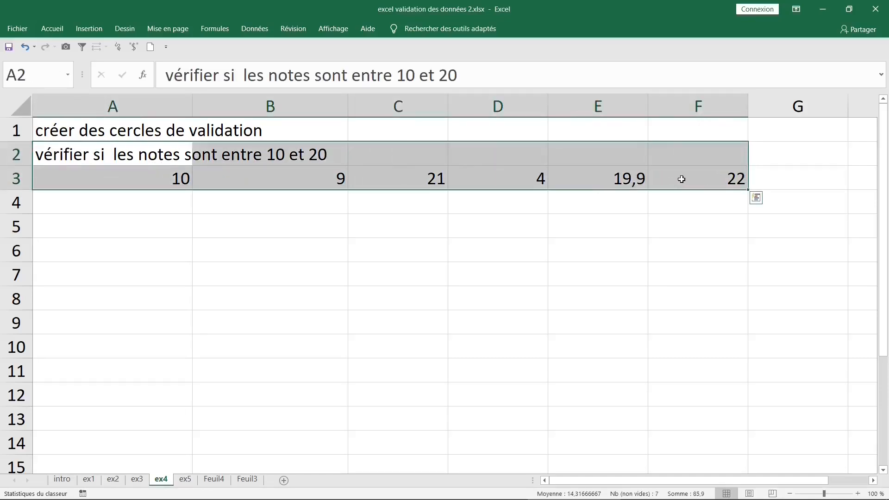
left_click(273, 239)
left_click_drag(161, 172, 695, 177)
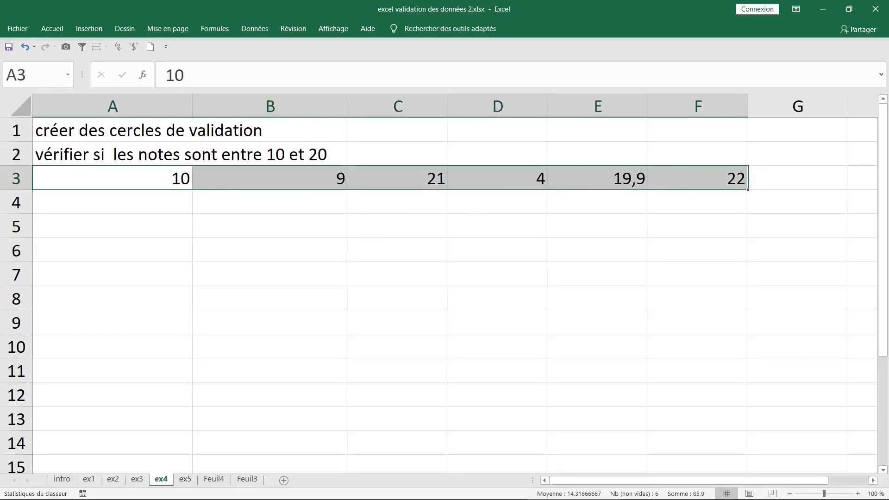
left_click(255, 29)
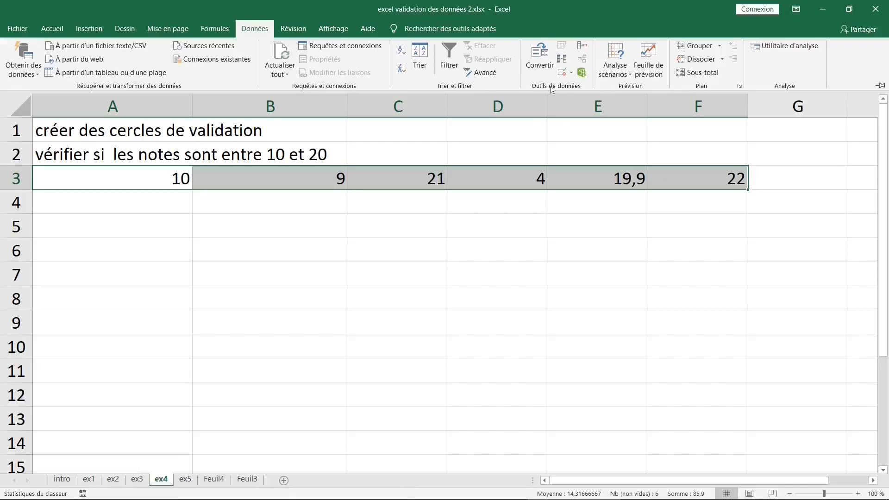
left_click(573, 73)
left_click(589, 88)
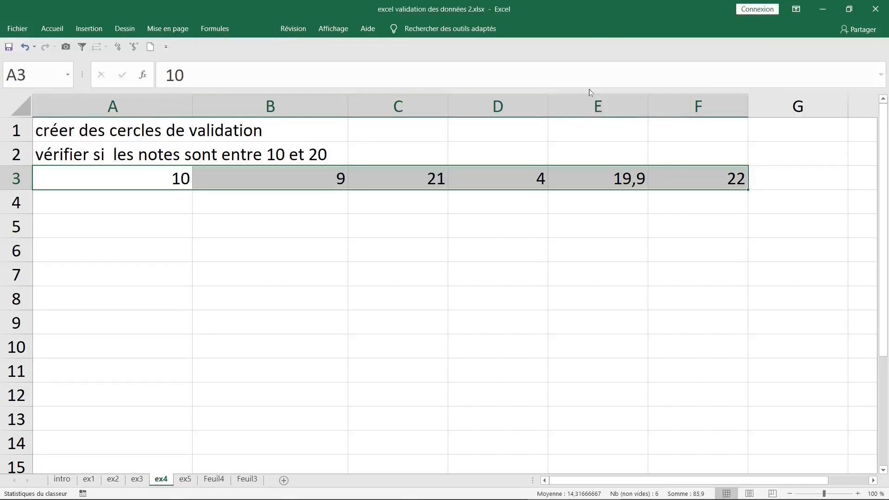
- Apply a Personnalisé validation rule with the formula =ET(A3>=10;A3<=20) to A3:F3, and copy the formula
left_click_drag(500, 108, 482, 145)
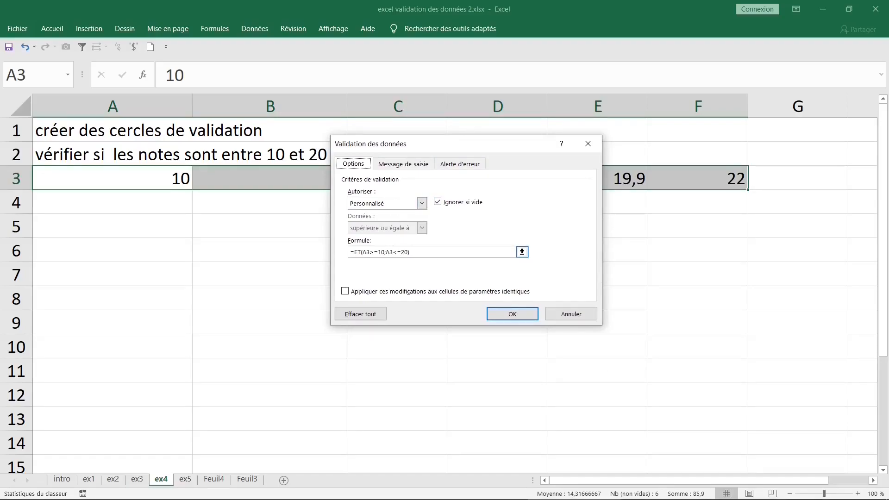
left_click_drag(473, 149, 467, 138)
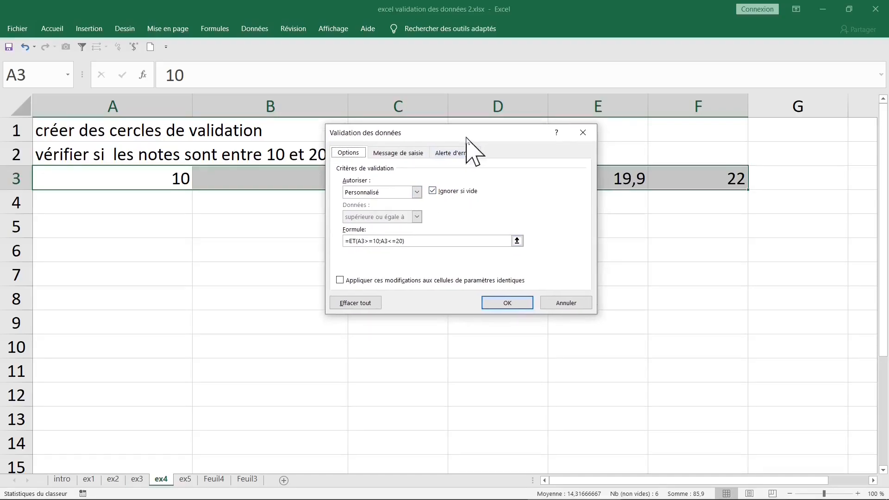
left_click_drag(406, 241, 327, 244)
key("ctrl+c")
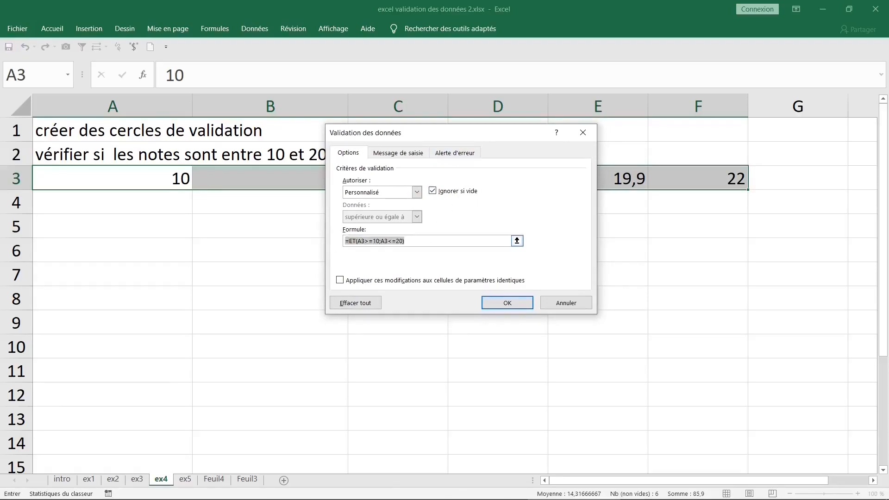
left_click(407, 240)
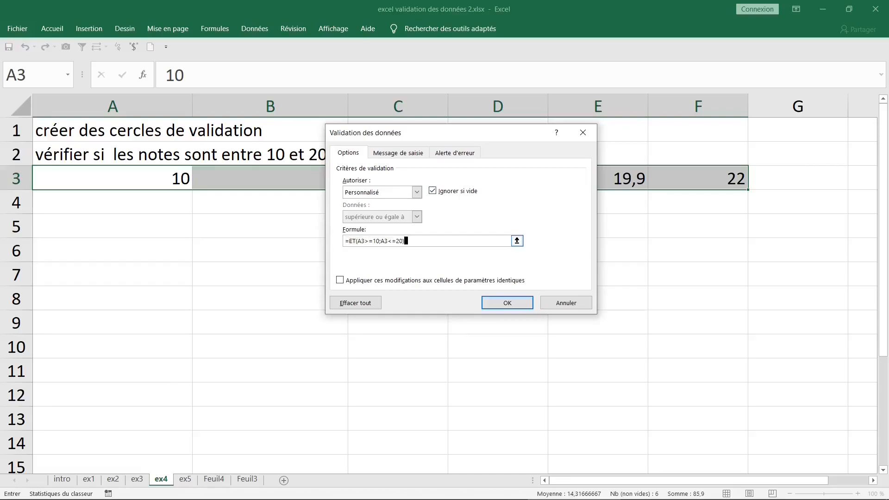
left_click(507, 303)
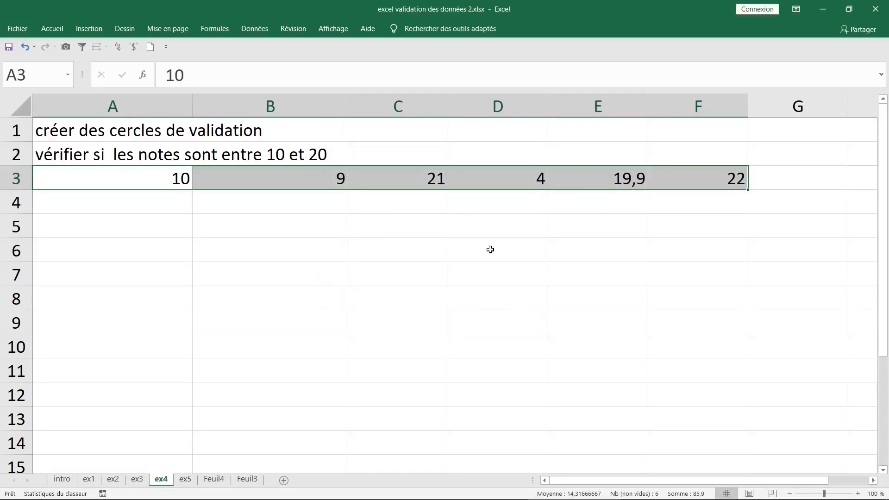
- Circle the grades in A3:F3 on sheet ex4 that are not between 10 and 20, and check the one in D3
left_click(254, 29)
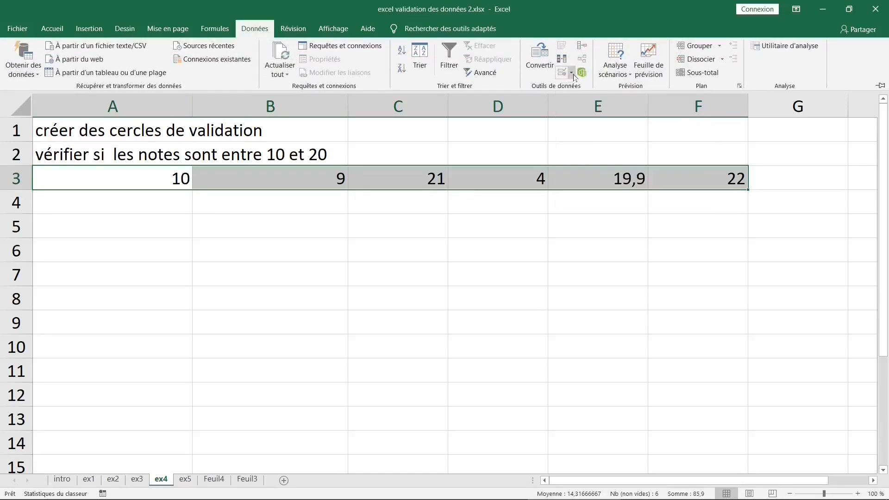
left_click(572, 73)
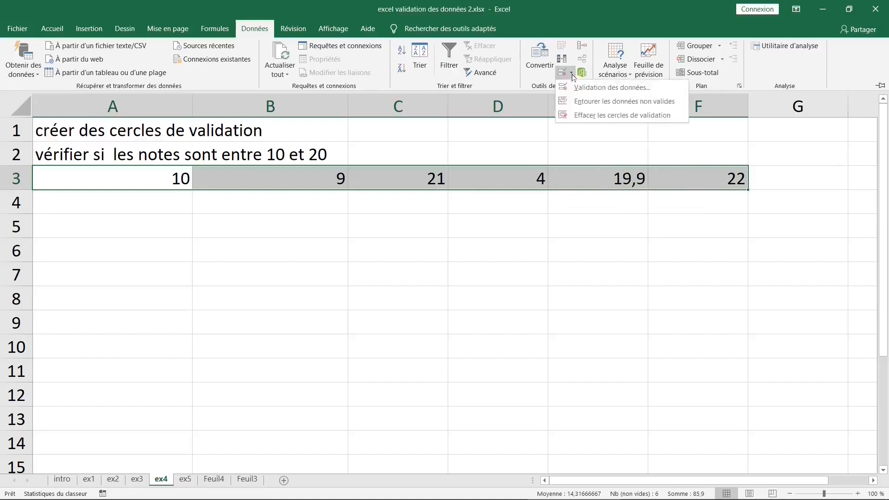
left_click(600, 105)
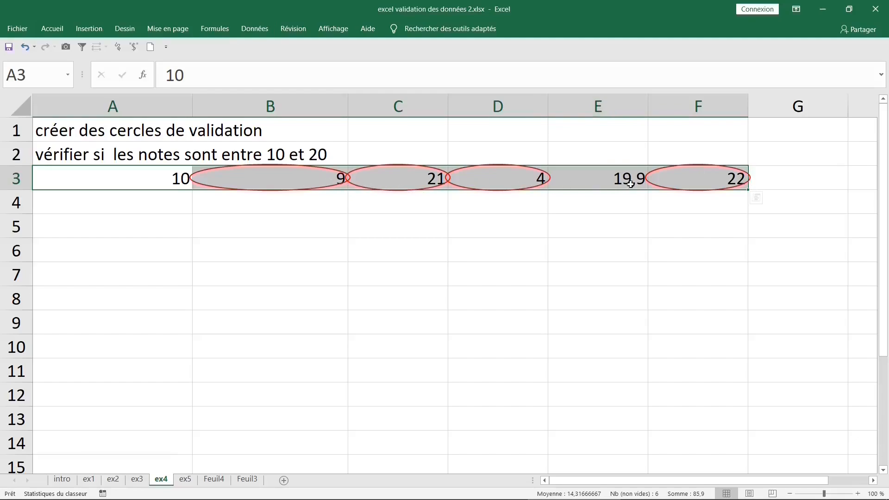
left_click(514, 182)
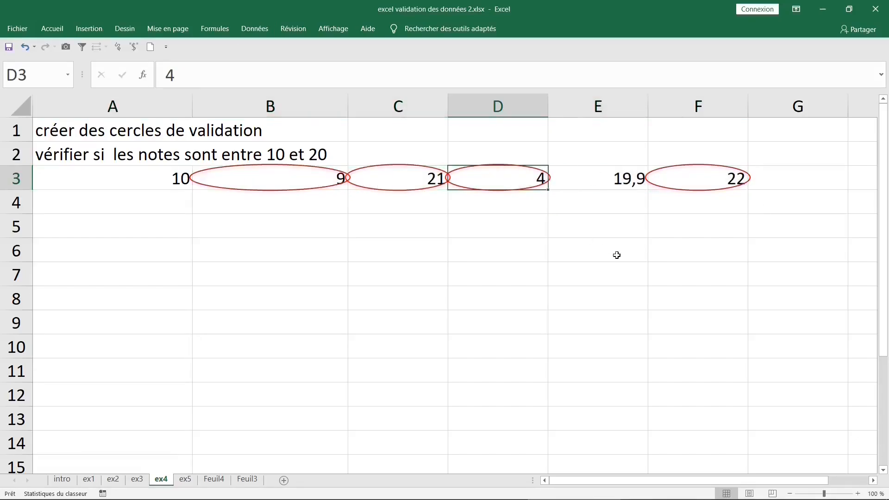
- Replace the grade in D3 with 14 and the one in C3 with 18, and check the circled grades in B3 and F3
type("14")
key("Return")
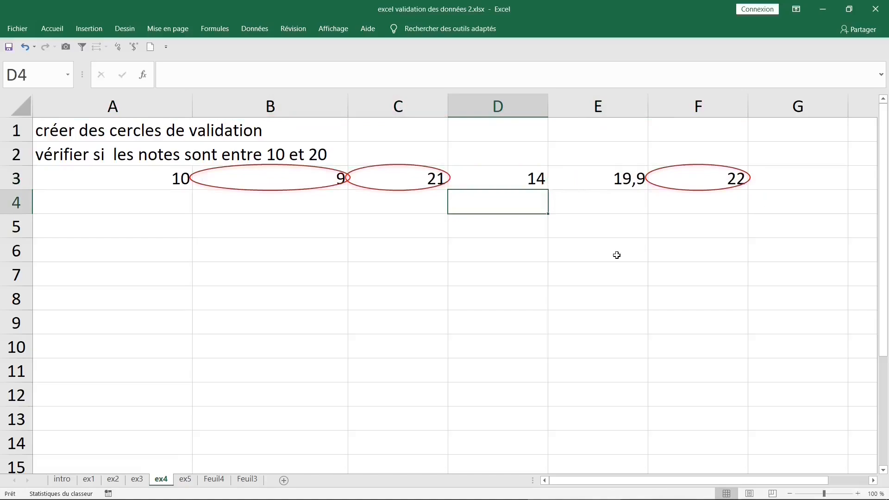
left_click(511, 180)
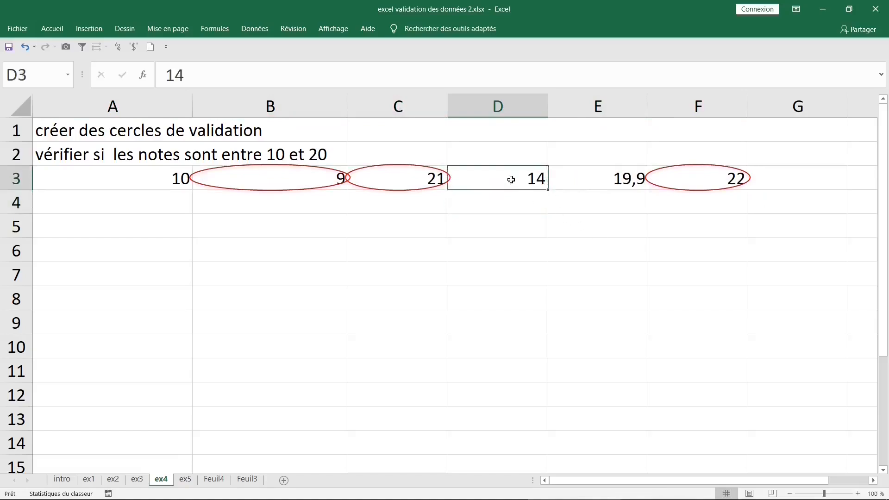
left_click(300, 175)
left_click(419, 182)
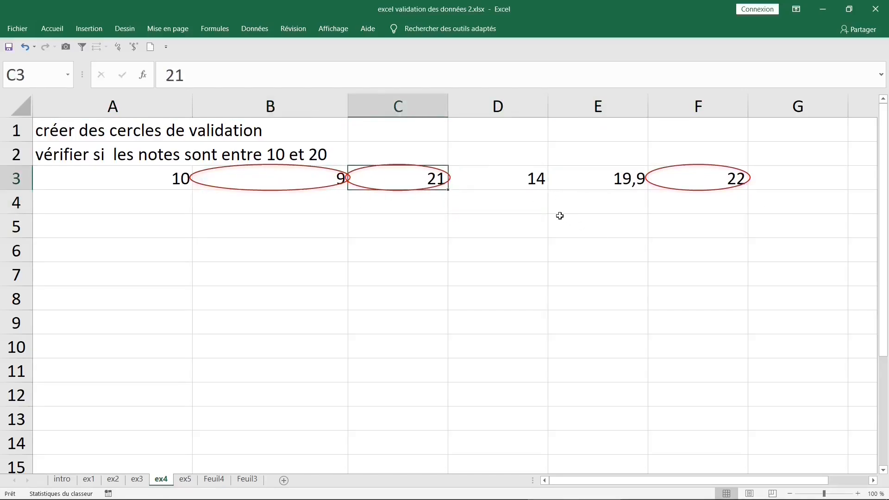
type("18")
left_click(560, 217)
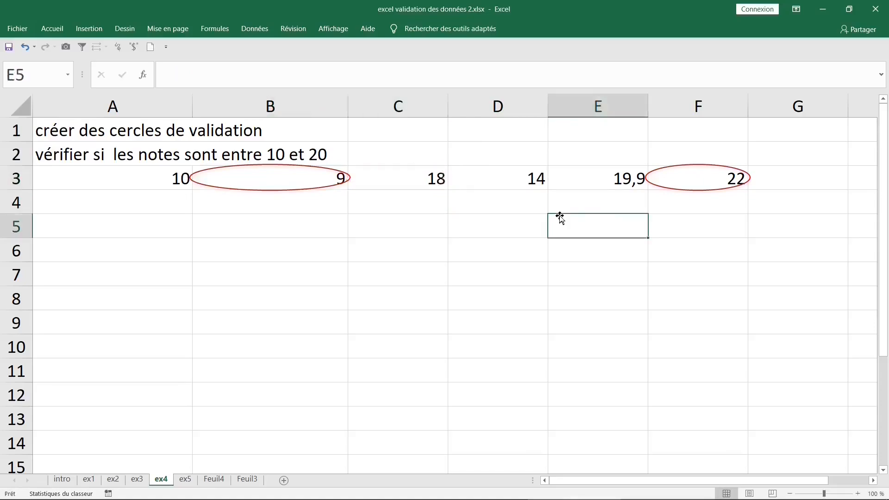
left_click(283, 183)
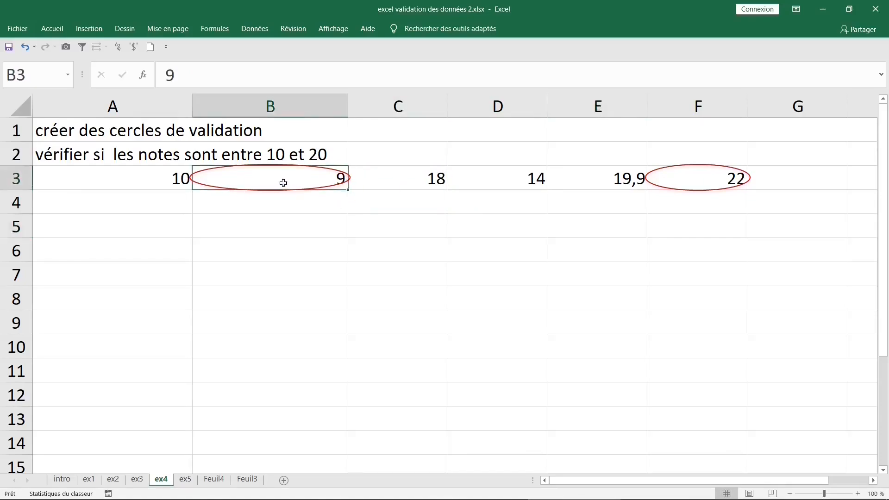
left_click(709, 182)
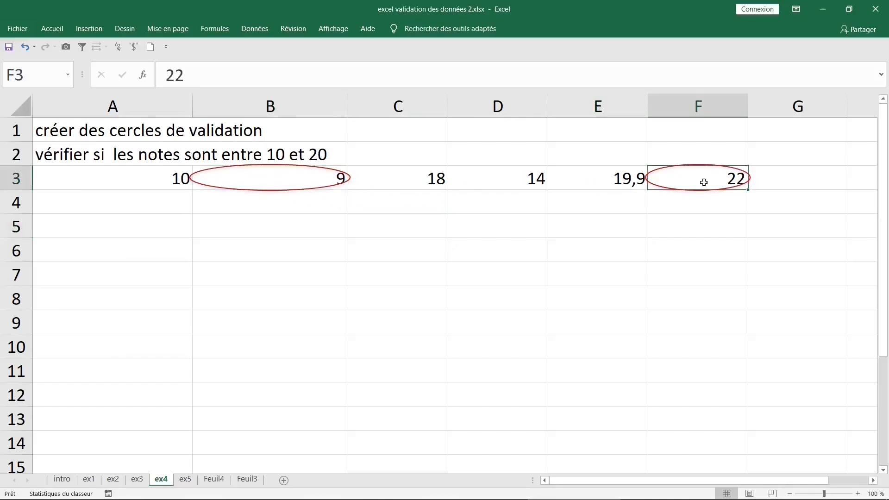
- Enter the copied formula =ET(A3>=10;A3<=20) in A4, below the first grade
left_click(156, 203)
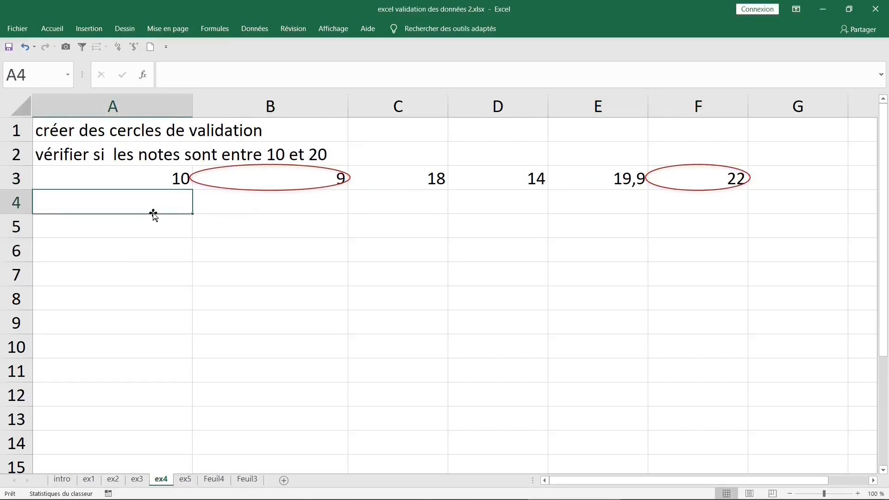
type("=")
key("ctrl+v")
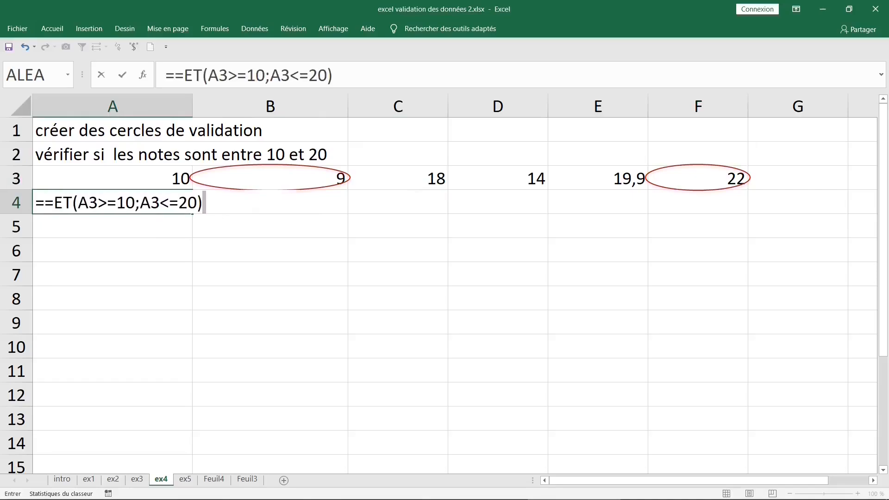
left_click(46, 203)
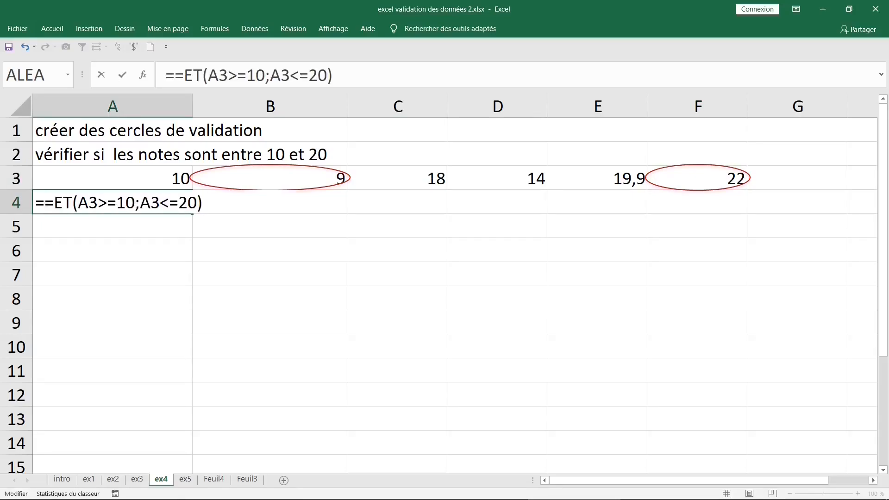
key("BackSpace")
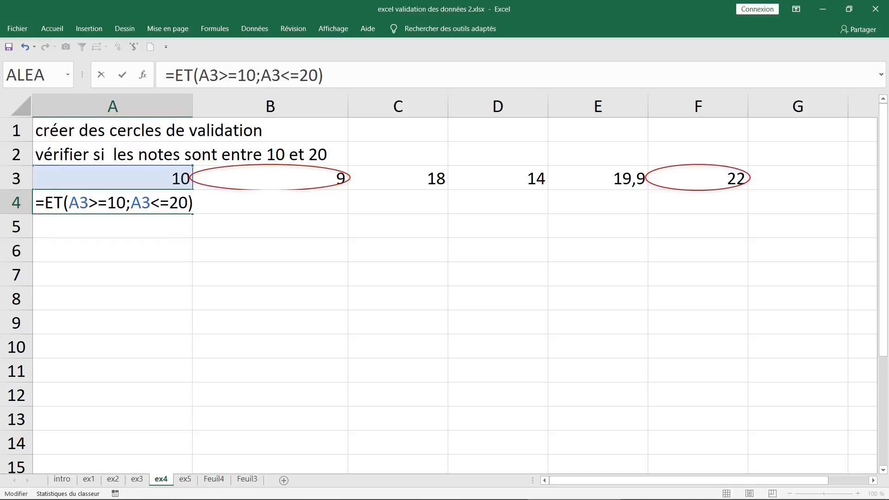
left_click_drag(69, 202, 117, 202)
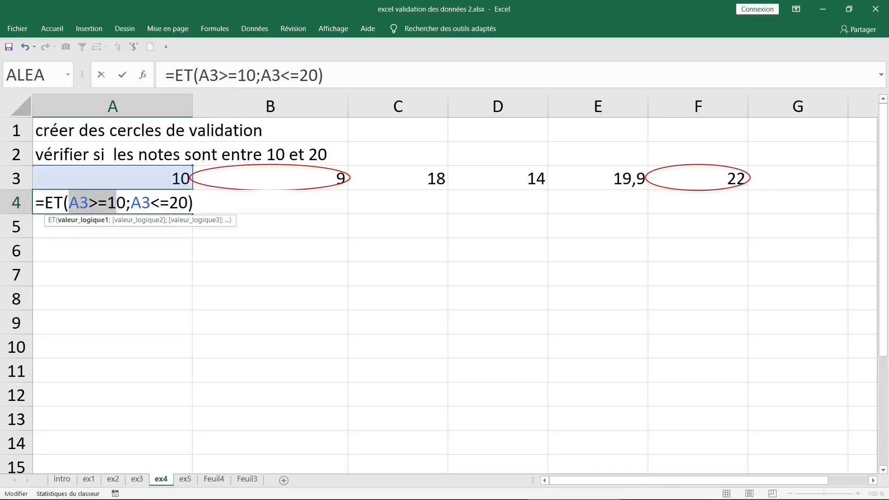
key("Return")
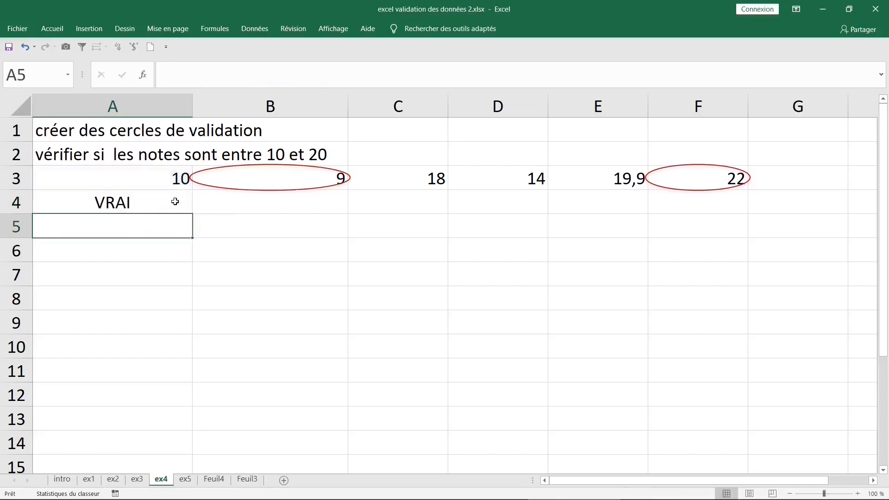
- Fill the formula from A4 across to F4 and check the results in B4 and F4
key("Up")
left_click_drag(195, 216, 745, 218)
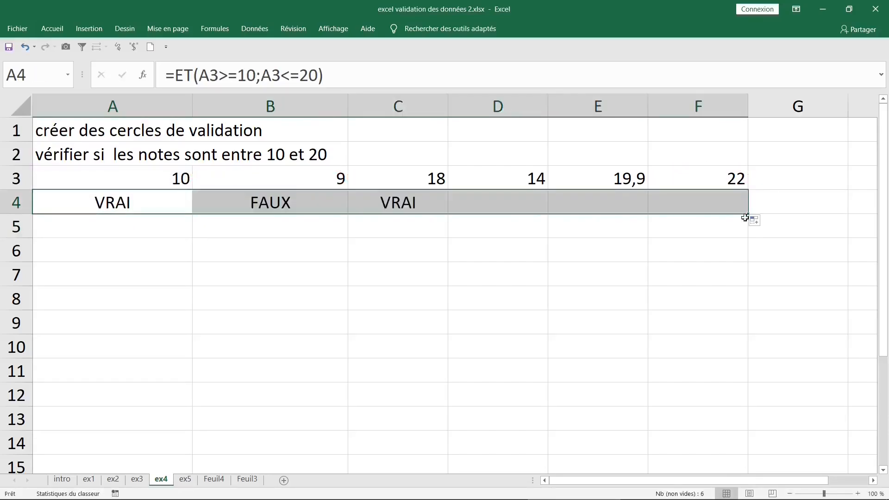
left_click(390, 356)
left_click(279, 206)
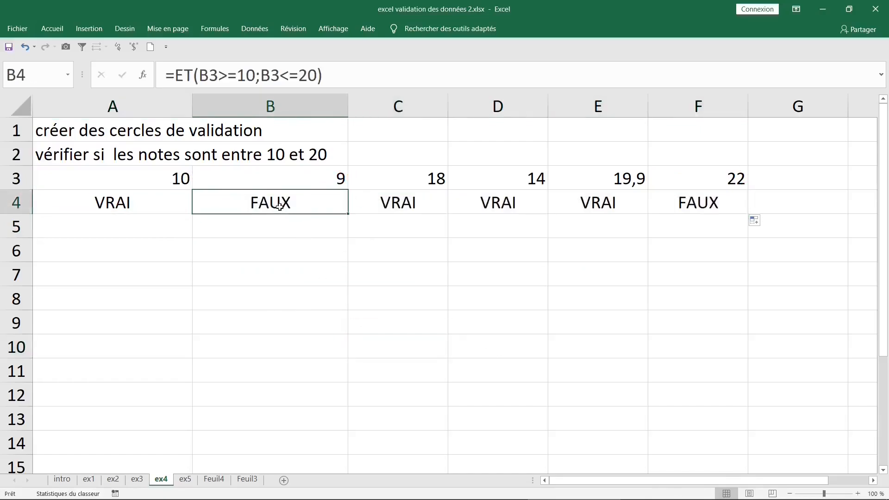
left_click(706, 207)
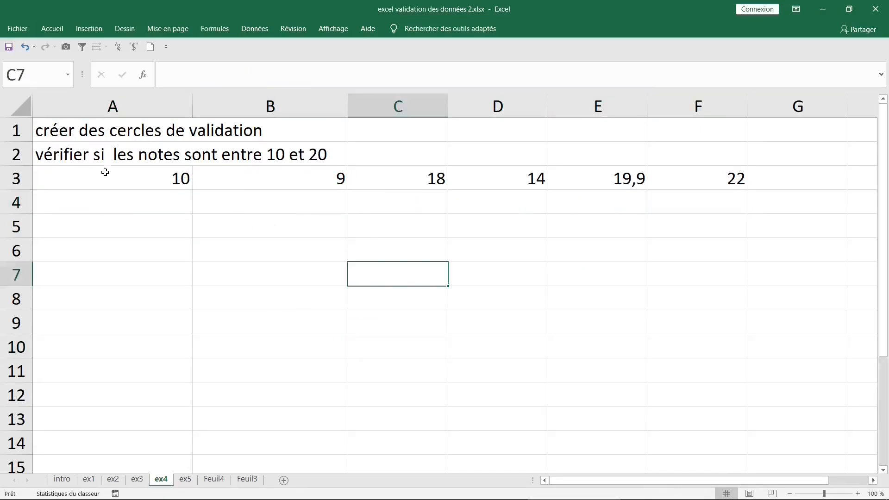
left_click_drag(105, 172, 707, 181)
left_click(255, 29)
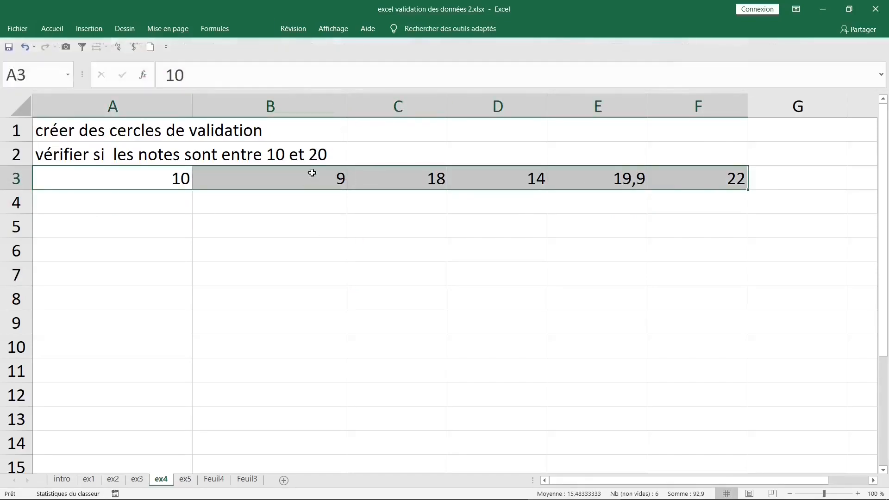
left_click(311, 175)
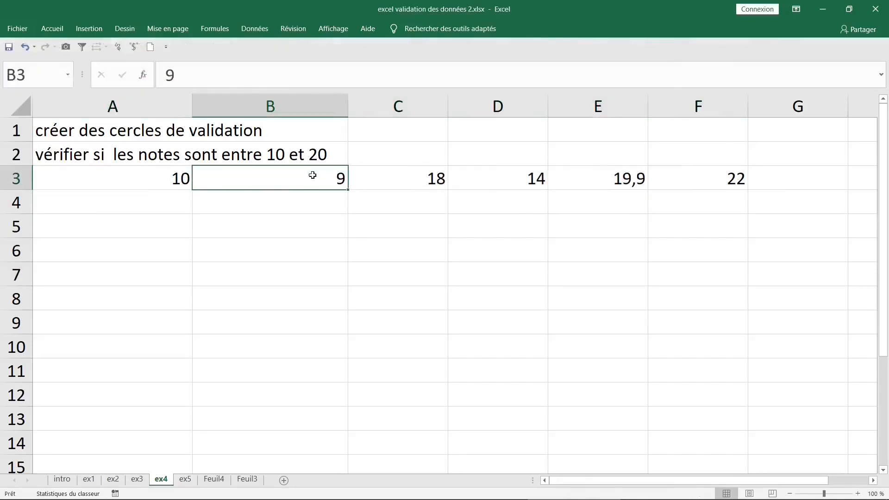
- Switch to sheet Feuil4 and save the workbook
left_click(247, 479)
left_click(214, 480)
left_click(223, 482)
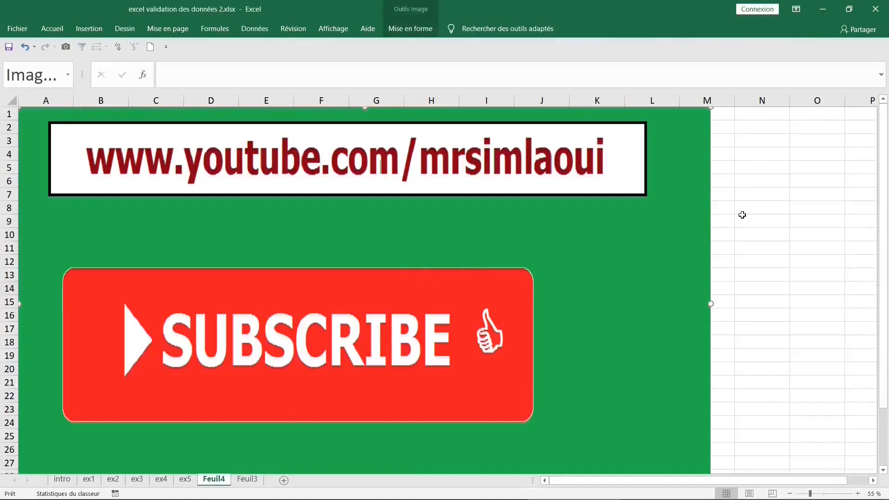
left_click(9, 47)
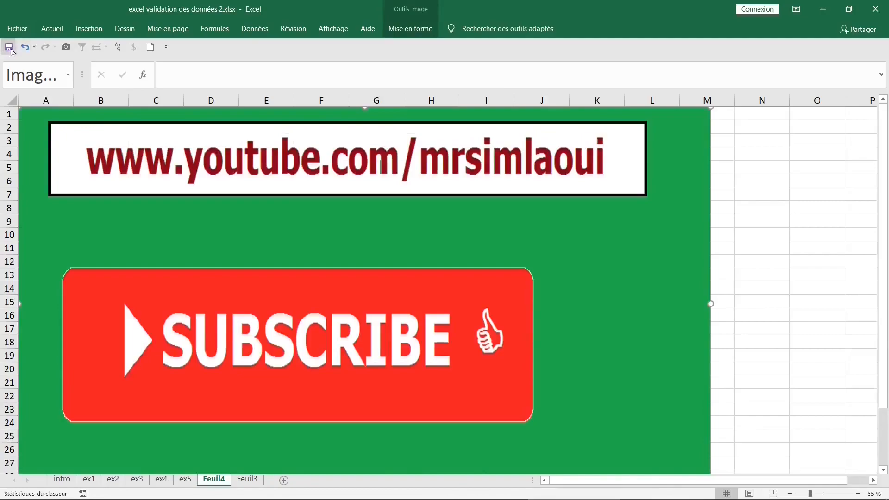